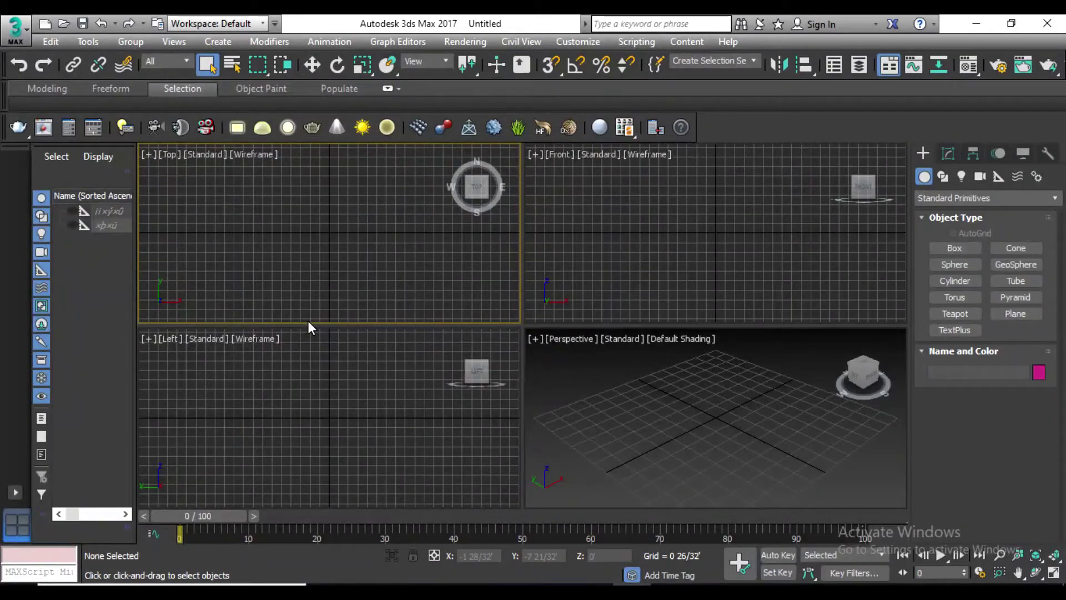
Draw a box in the Top viewport.
{"action": "left_click", "coordinate": [956, 249]}
{"action": "left_click_drag", "start_coordinate": [261, 198], "coordinate": [358, 253]}
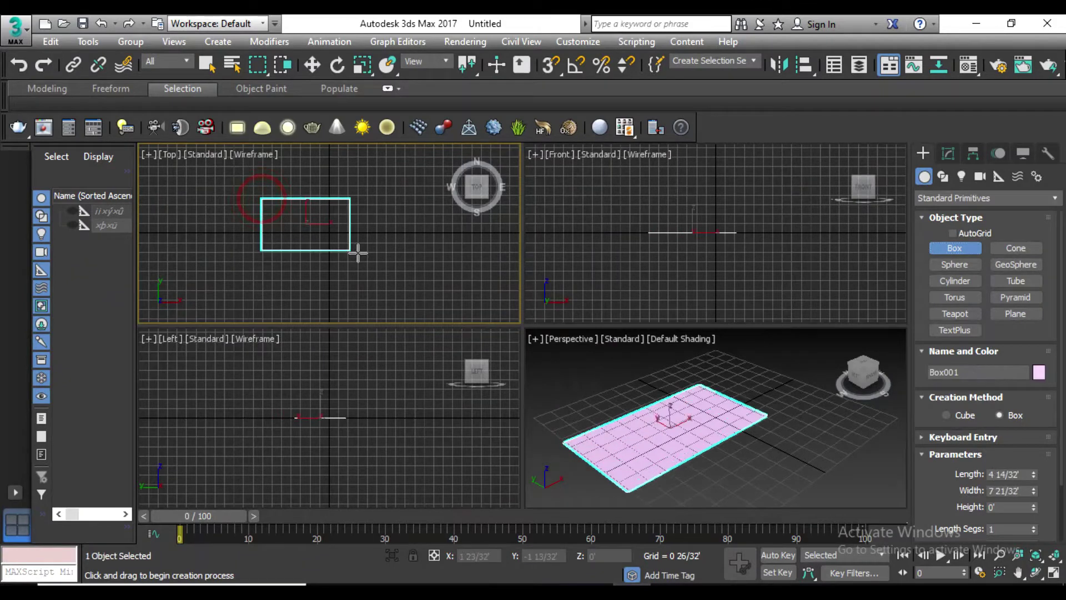
{"action": "left_click", "coordinate": [341, 229]}
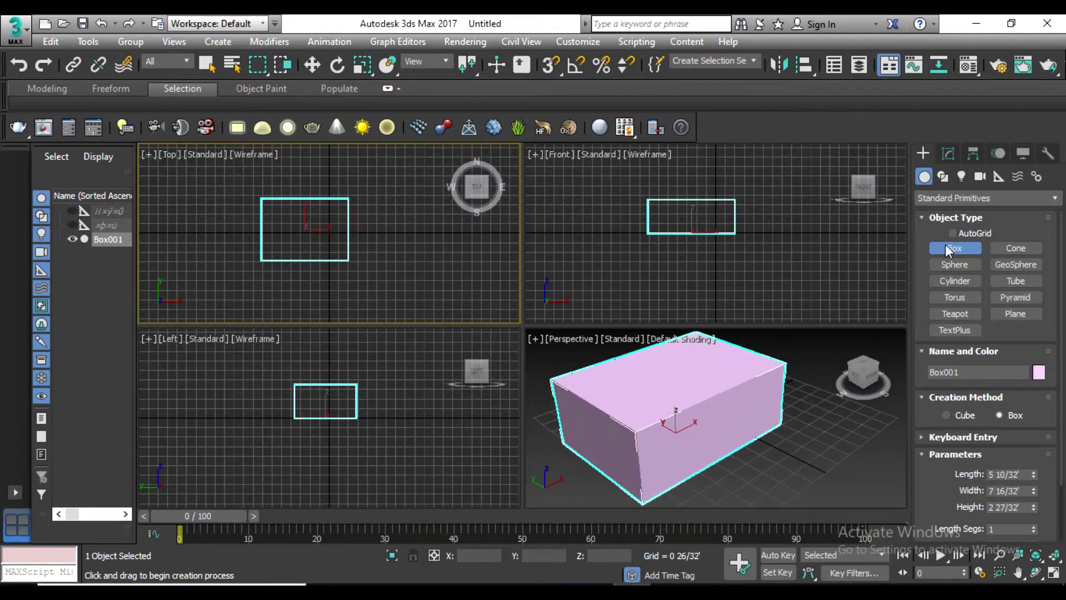
Set Box001's length, width and height to 2 in the Modify panel.
{"action": "left_click", "coordinate": [948, 157]}
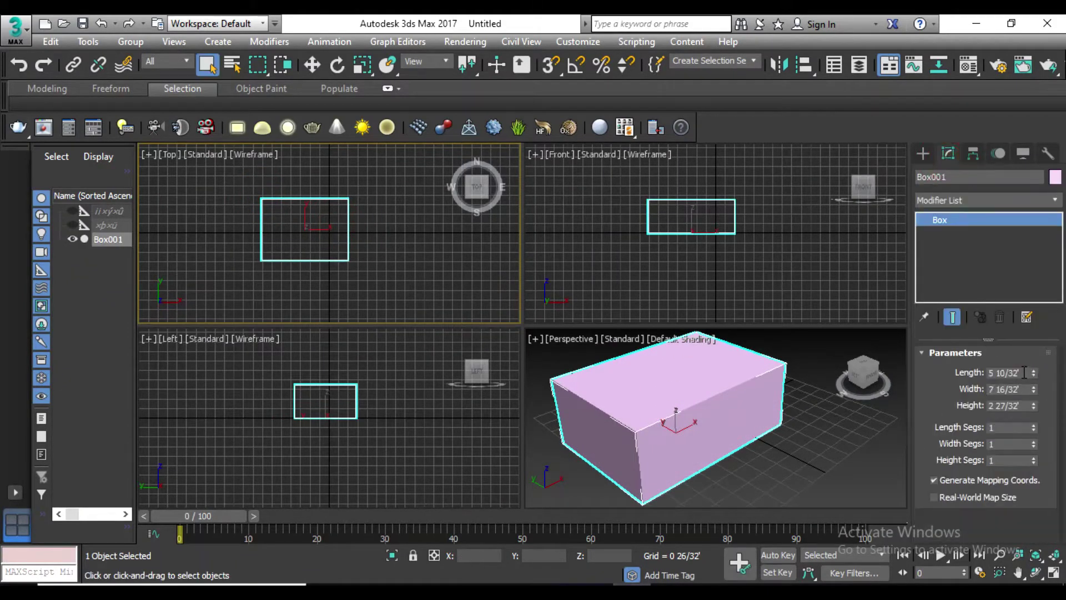
{"action": "double_click", "coordinate": [1025, 372]}
{"action": "type", "text": "2"}
{"action": "key", "text": "Return"}
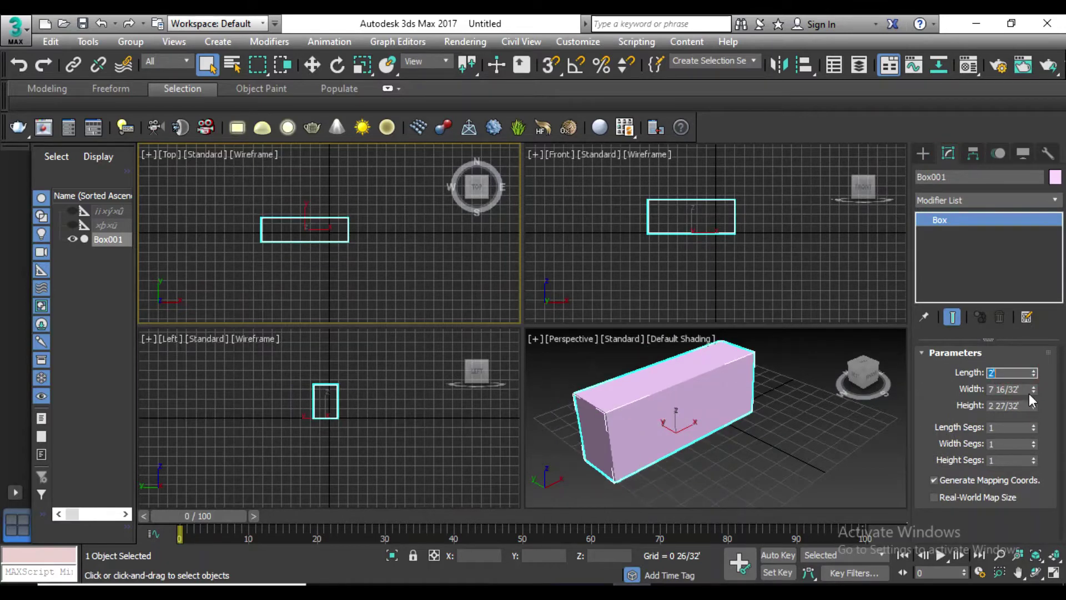
{"action": "double_click", "coordinate": [1023, 390]}
{"action": "type", "text": "2"}
{"action": "key", "text": "Return"}
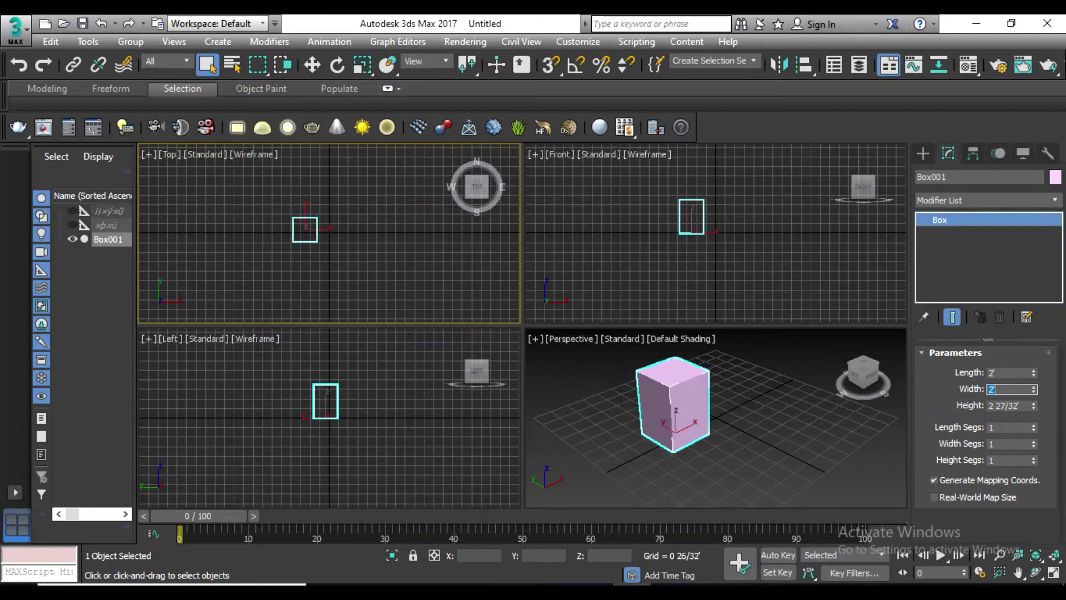
{"action": "double_click", "coordinate": [1024, 405]}
{"action": "type", "text": "2'6"}
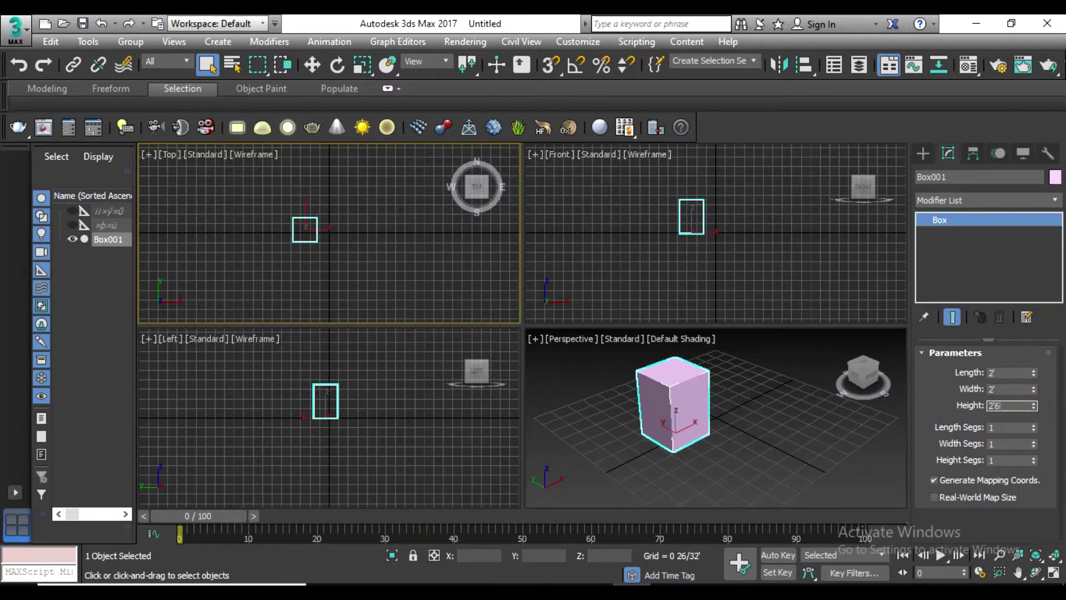
{"action": "key", "text": "Return"}
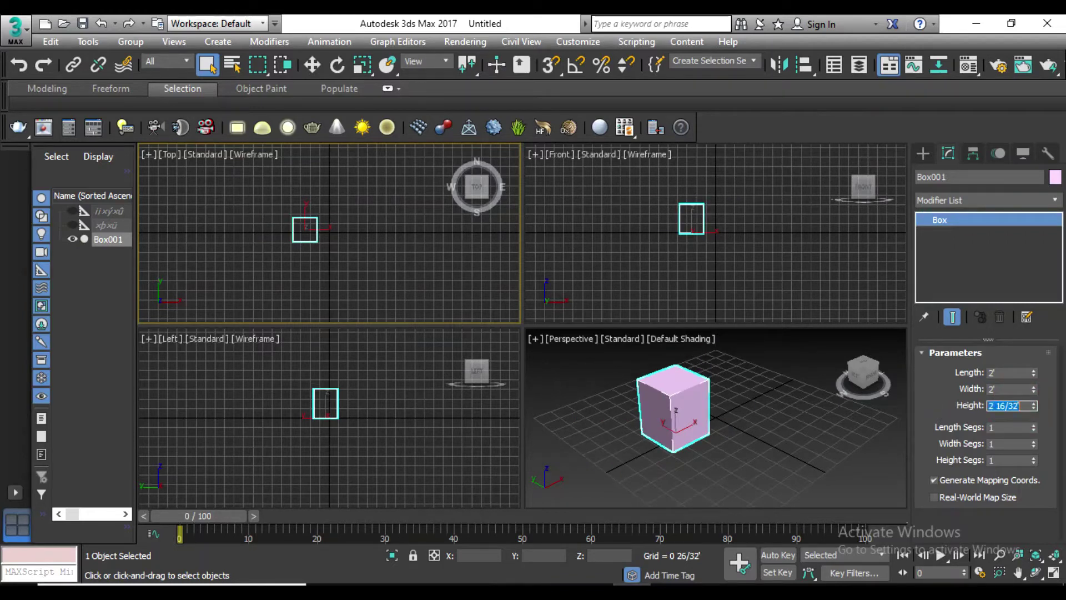
Change Box001's height to 1'6".
{"action": "scroll", "coordinate": [687, 422], "scroll_direction": "up", "scroll_amount": 2}
{"action": "scroll", "coordinate": [682, 453], "scroll_direction": "up", "scroll_amount": 2}
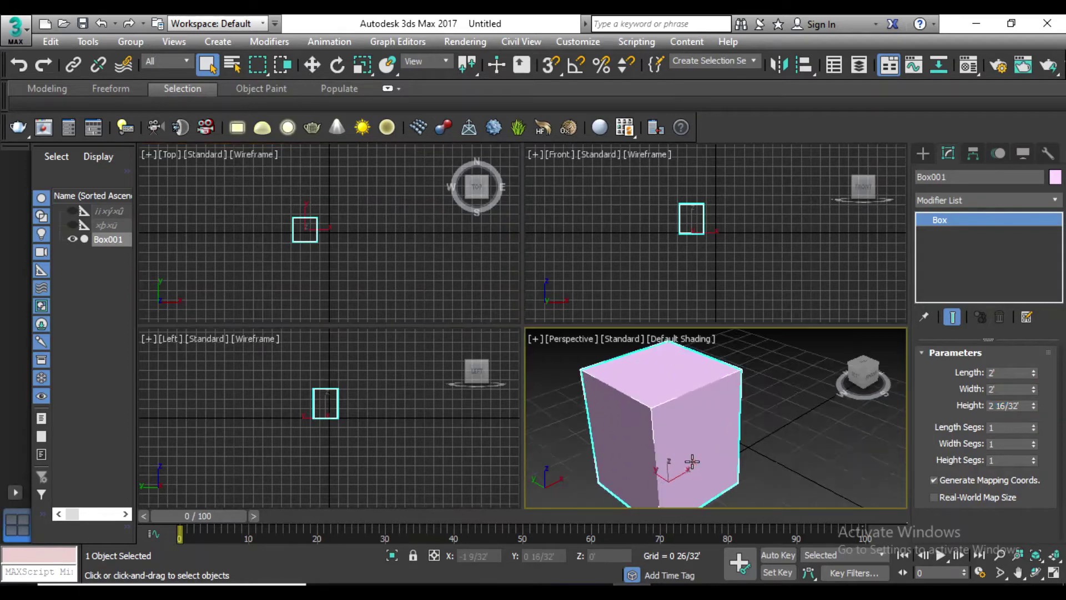
{"action": "scroll", "coordinate": [697, 442], "scroll_direction": "up", "scroll_amount": 2}
{"action": "double_click", "coordinate": [1021, 406]}
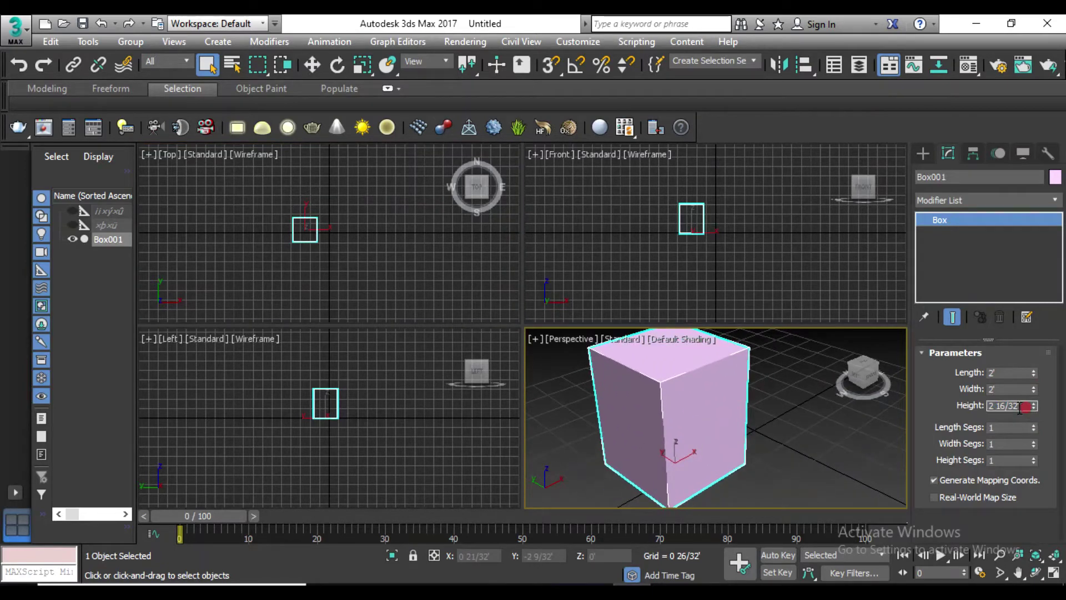
{"action": "type", "text": "1'6"}
{"action": "key", "text": "Return"}
Set length, width and height segments to 4 each.
{"action": "double_click", "coordinate": [993, 427]}
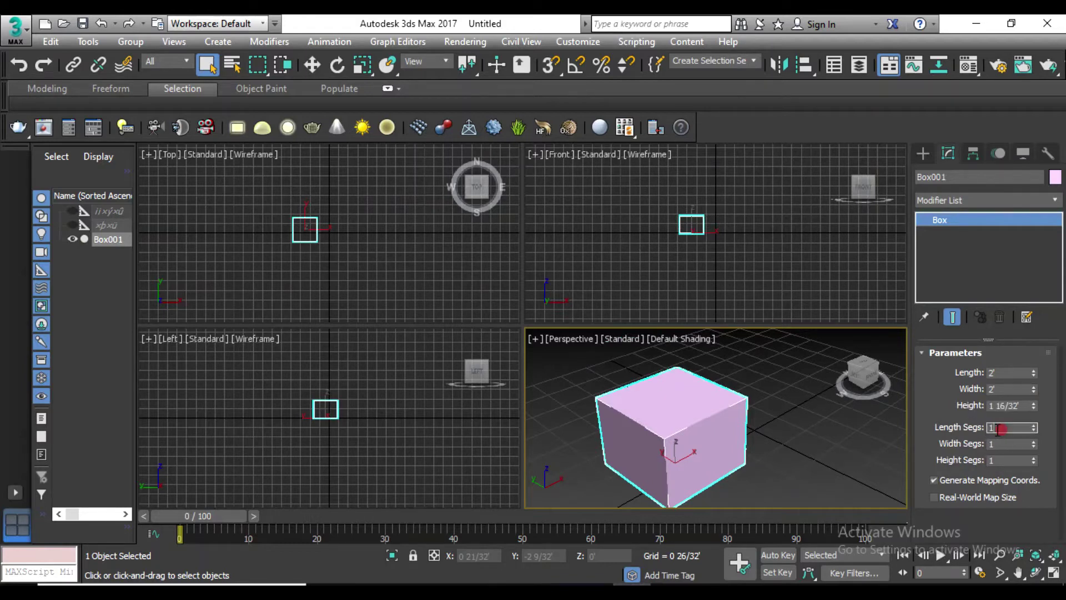
{"action": "type", "text": "4"}
{"action": "key", "text": "Tab"}
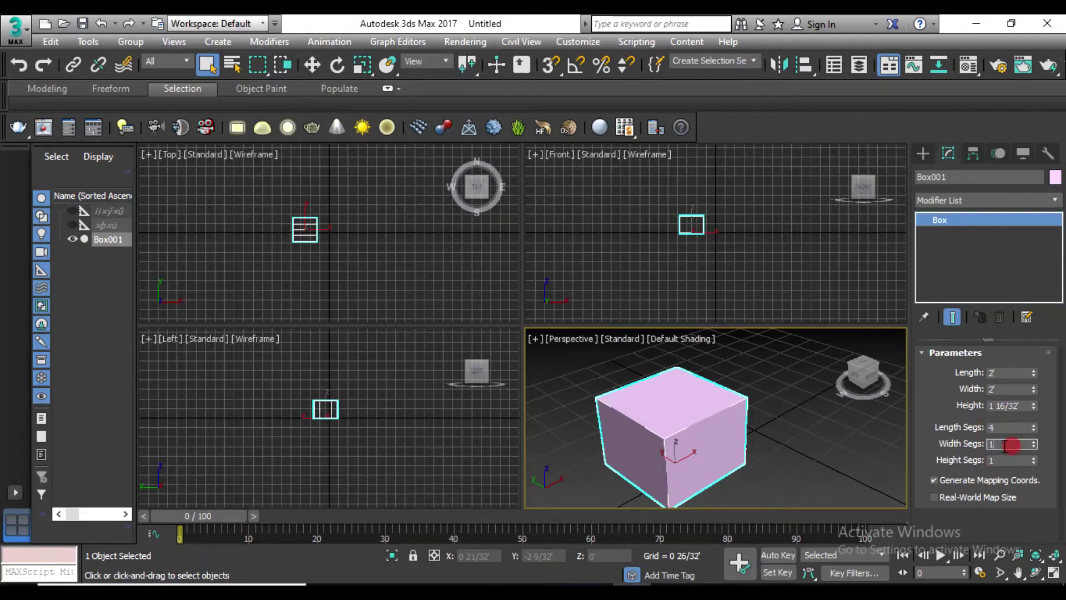
{"action": "type", "text": "4"}
{"action": "double_click", "coordinate": [1010, 460]}
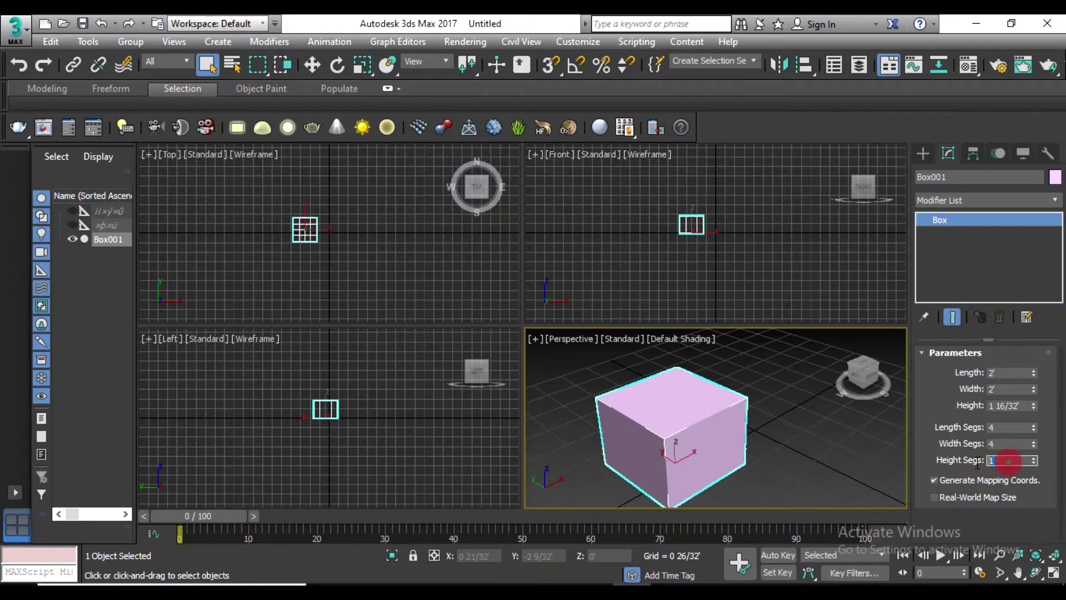
{"action": "type", "text": "4"}
{"action": "key", "text": "Return"}
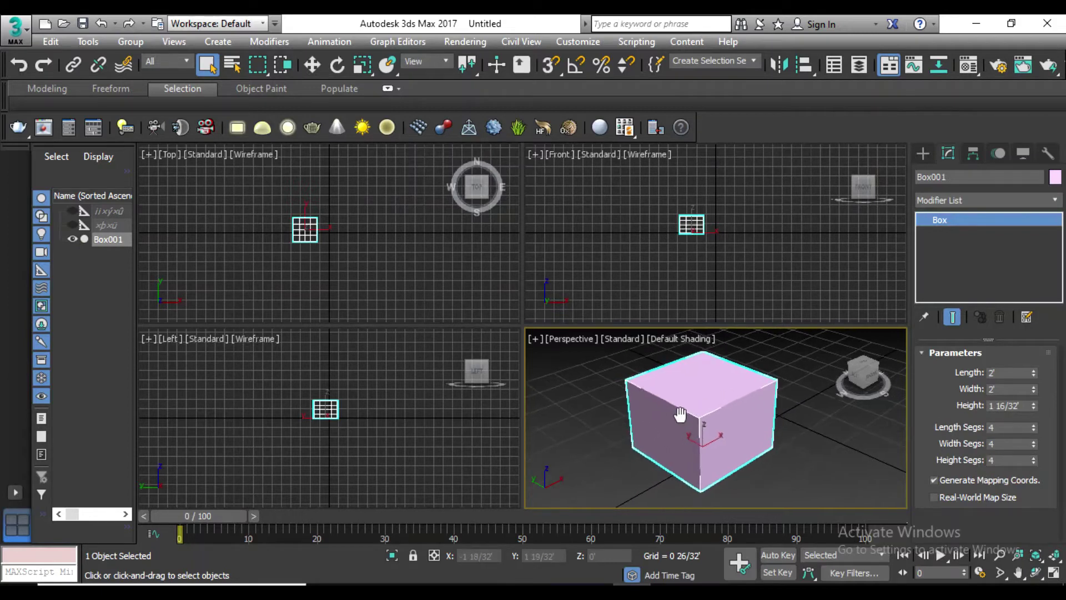
Show edged faces with F4 and maximize the Perspective viewport.
{"action": "key", "text": "F4"}
{"action": "scroll", "coordinate": [705, 416], "scroll_direction": "up", "scroll_amount": 2}
{"action": "scroll", "coordinate": [707, 415], "scroll_direction": "up", "scroll_amount": 1}
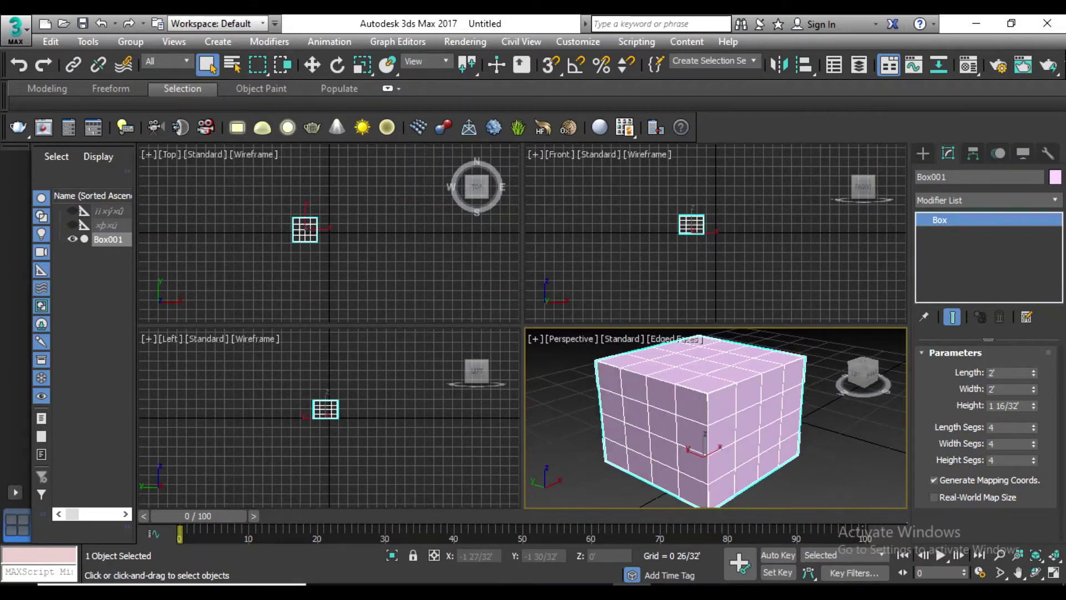
{"action": "key", "text": "alt+w"}
Convert Box001 to an Editable Poly and enter Vertex sub-object level.
{"action": "scroll", "coordinate": [546, 388], "scroll_direction": "down", "scroll_amount": 1}
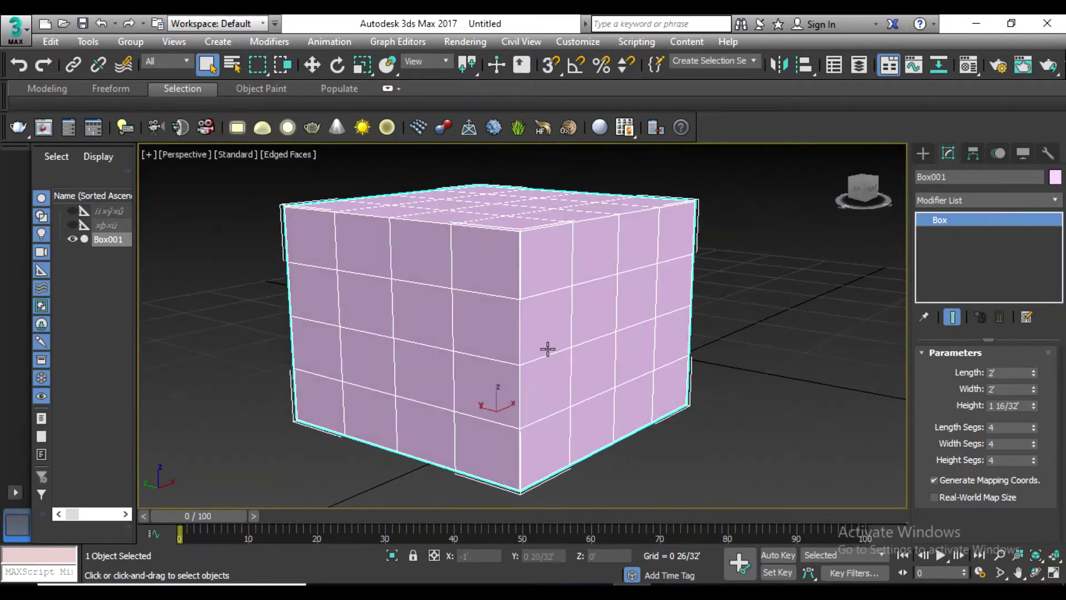
{"action": "right_click", "coordinate": [538, 282]}
{"action": "mouse_move", "coordinate": [575, 438]}
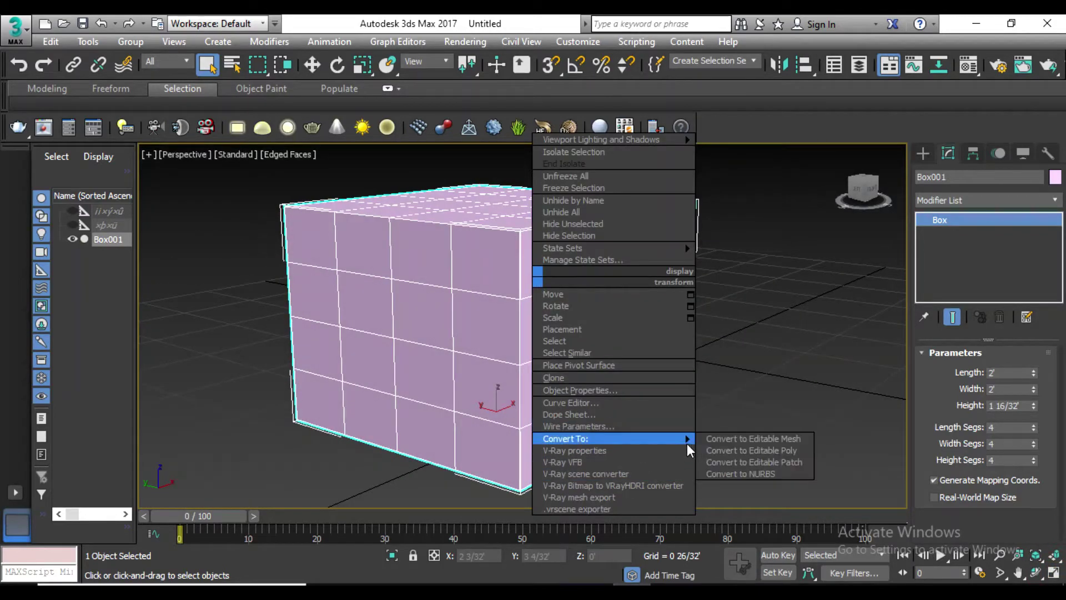
{"action": "left_click", "coordinate": [738, 451]}
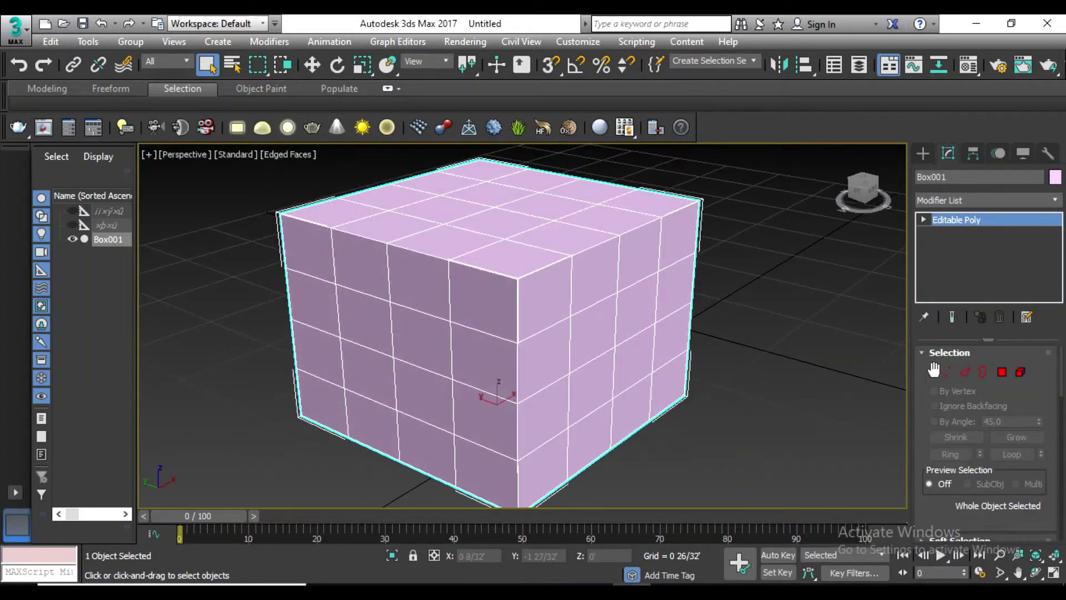
{"action": "left_click", "coordinate": [946, 372]}
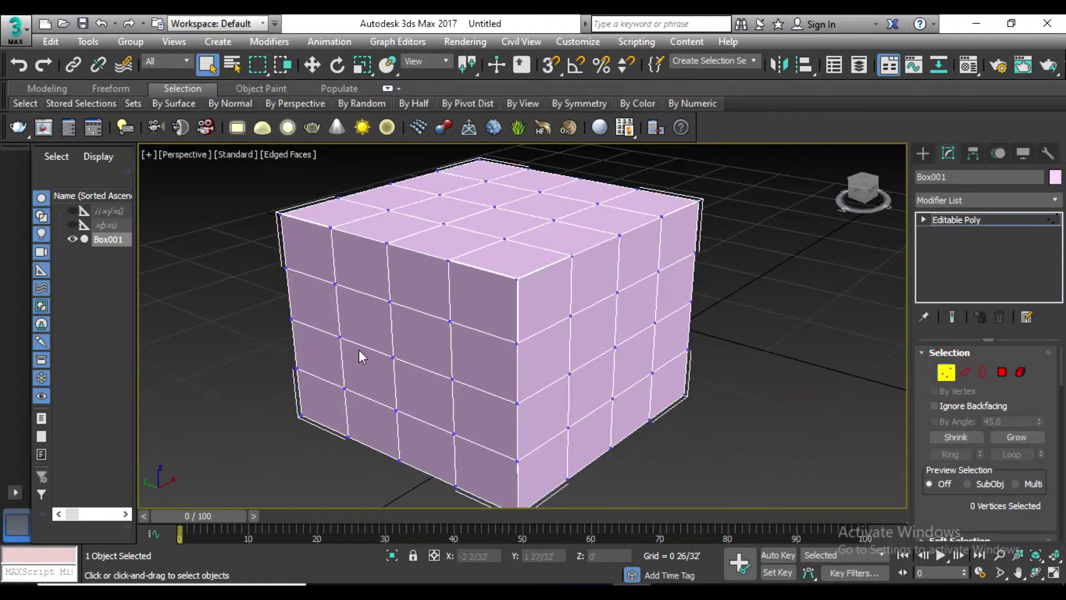
In Top view, select the first alternating vertices along the top and side edges.
{"action": "key", "text": "t"}
{"action": "scroll", "coordinate": [452, 298], "scroll_direction": "up", "scroll_amount": 5}
{"action": "scroll", "coordinate": [456, 316], "scroll_direction": "up", "scroll_amount": 2}
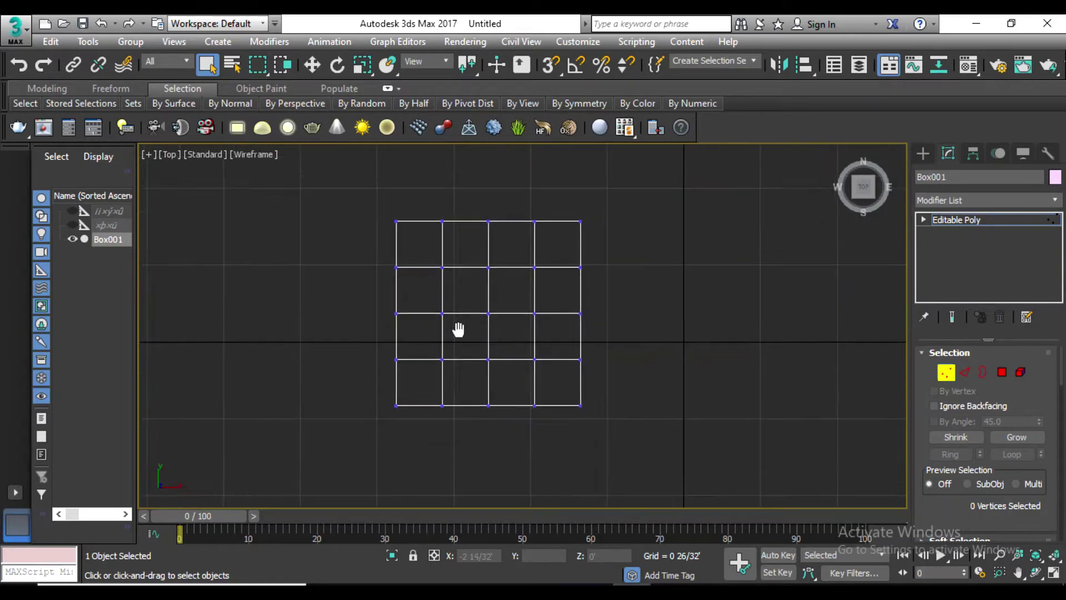
{"action": "scroll", "coordinate": [456, 305], "scroll_direction": "up", "scroll_amount": 3}
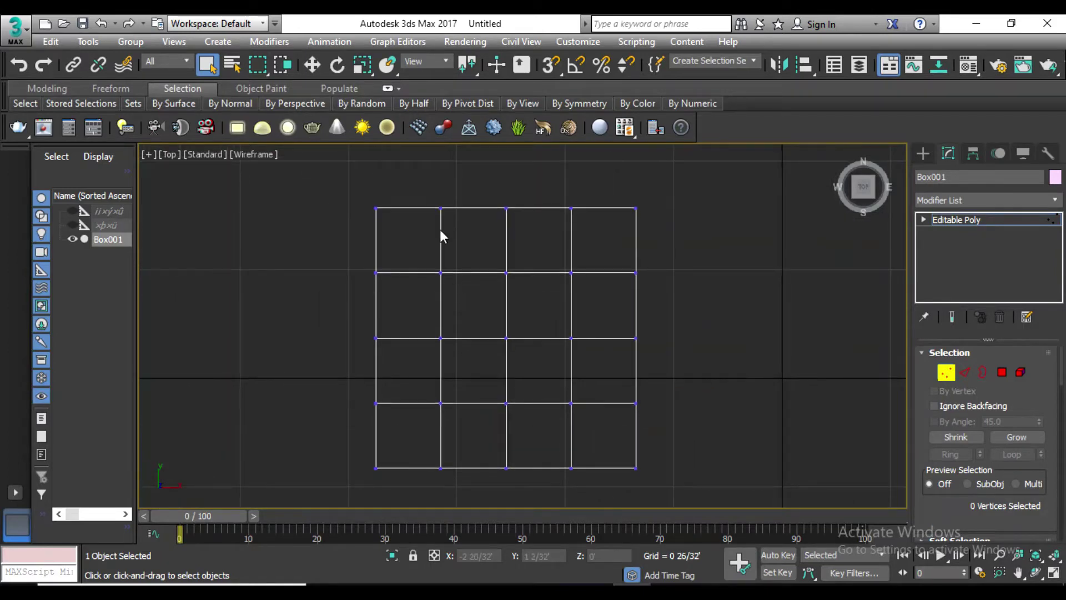
{"action": "left_click", "coordinate": [441, 208]}
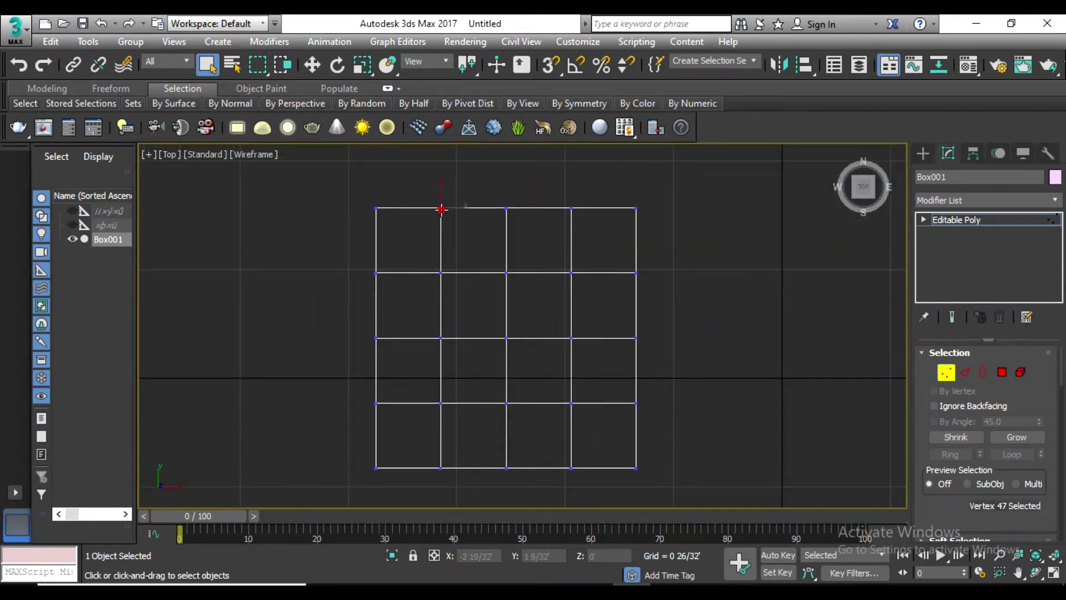
{"action": "left_click", "coordinate": [376, 272], "text": "ctrl"}
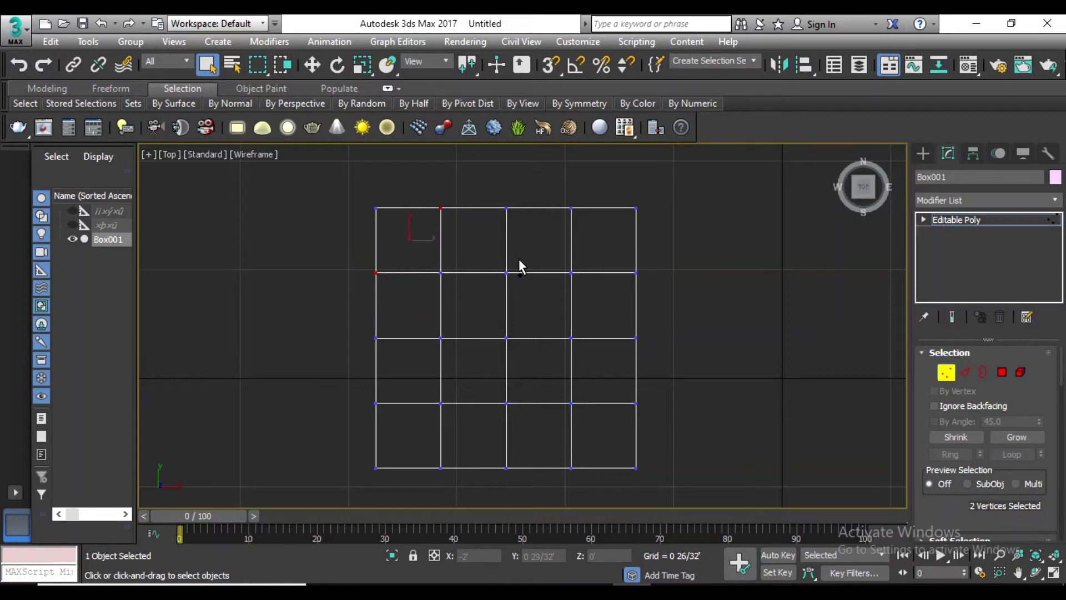
{"action": "left_click", "coordinate": [571, 208], "text": "ctrl"}
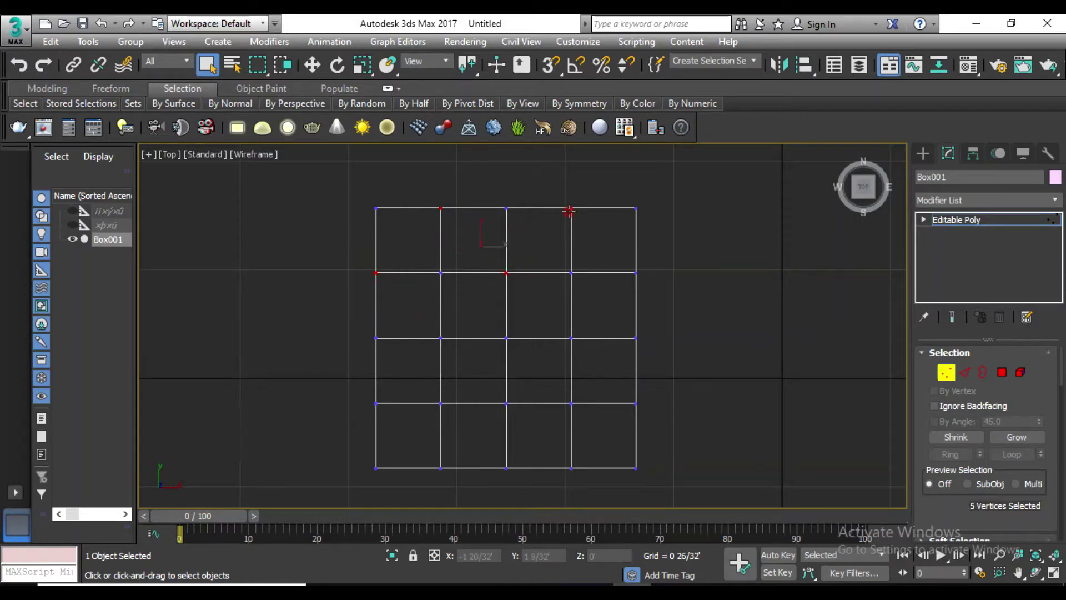
{"action": "left_click", "coordinate": [635, 273], "text": "ctrl"}
Add the remaining alternating interior and edge vertices, completing sixteen on top.
{"action": "left_click_drag", "start_coordinate": [514, 383], "coordinate": [493, 421], "text": "ctrl"}
{"action": "left_click_drag", "start_coordinate": [422, 354], "coordinate": [422, 355], "text": "ctrl"}
{"action": "left_click", "coordinate": [375, 404], "text": "ctrl"}
{"action": "left_click", "coordinate": [634, 403], "text": "ctrl"}
{"action": "left_click_drag", "start_coordinate": [583, 320], "coordinate": [559, 371], "text": "ctrl"}
{"action": "left_click", "coordinate": [568, 466], "text": "ctrl"}
In Left view, add the first alternating side vertices to the selection.
{"action": "key", "text": "l"}
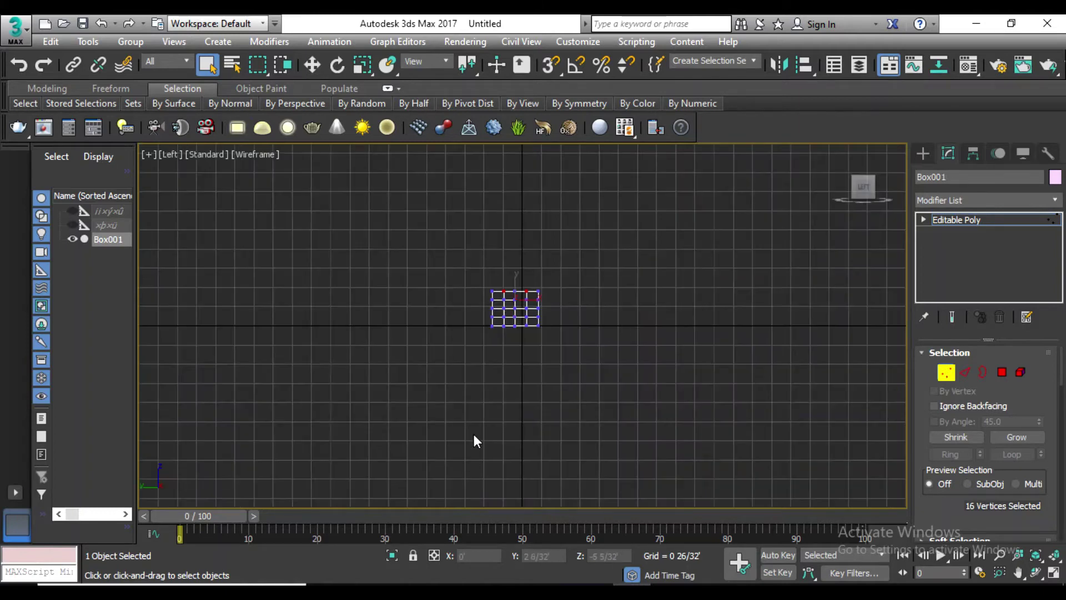
{"action": "scroll", "coordinate": [502, 333], "scroll_direction": "up", "scroll_amount": 4}
{"action": "scroll", "coordinate": [522, 302], "scroll_direction": "up", "scroll_amount": 2}
{"action": "scroll", "coordinate": [522, 302], "scroll_direction": "up", "scroll_amount": 2}
{"action": "scroll", "coordinate": [476, 353], "scroll_direction": "up", "scroll_amount": 2}
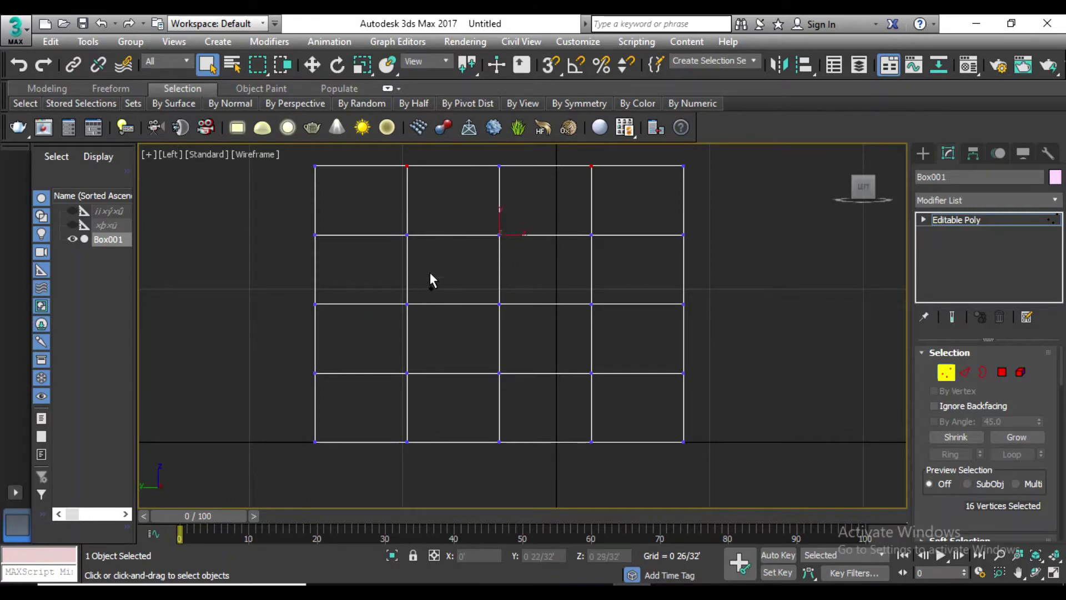
{"action": "left_click_drag", "start_coordinate": [424, 290], "coordinate": [380, 312], "text": "ctrl"}
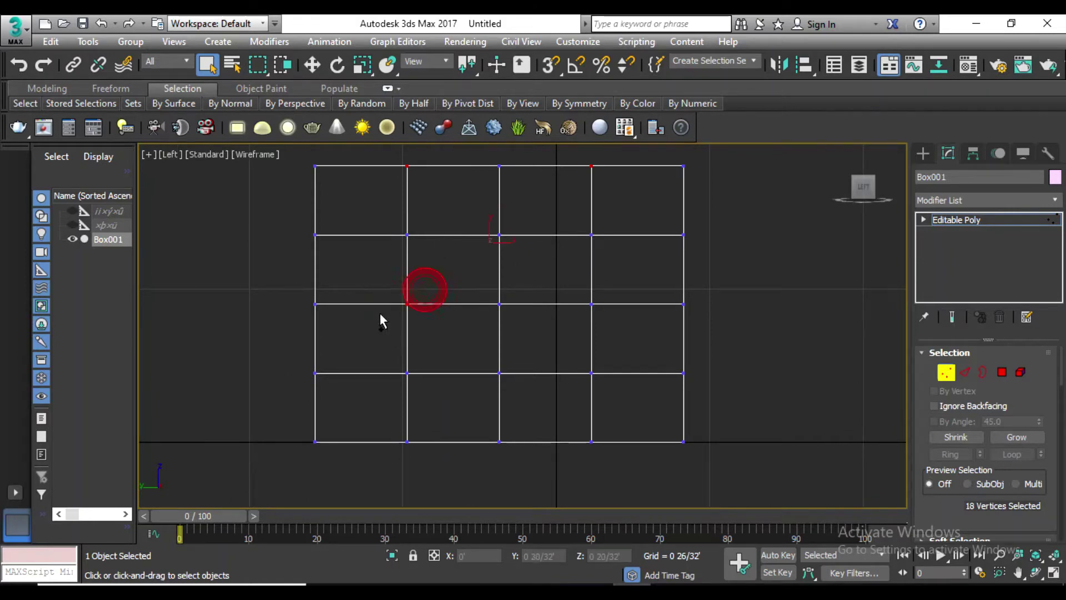
{"action": "left_click", "coordinate": [314, 234], "text": "ctrl"}
Add the remaining alternating left-side vertices, bringing the selection to 30.
{"action": "left_click_drag", "start_coordinate": [510, 227], "coordinate": [468, 255], "text": "ctrl"}
{"action": "left_click", "coordinate": [681, 234], "text": "ctrl"}
{"action": "left_click_drag", "start_coordinate": [643, 274], "coordinate": [578, 316], "text": "ctrl"}
{"action": "left_click_drag", "start_coordinate": [536, 354], "coordinate": [487, 402], "text": "ctrl"}
{"action": "left_click", "coordinate": [317, 370], "text": "ctrl"}
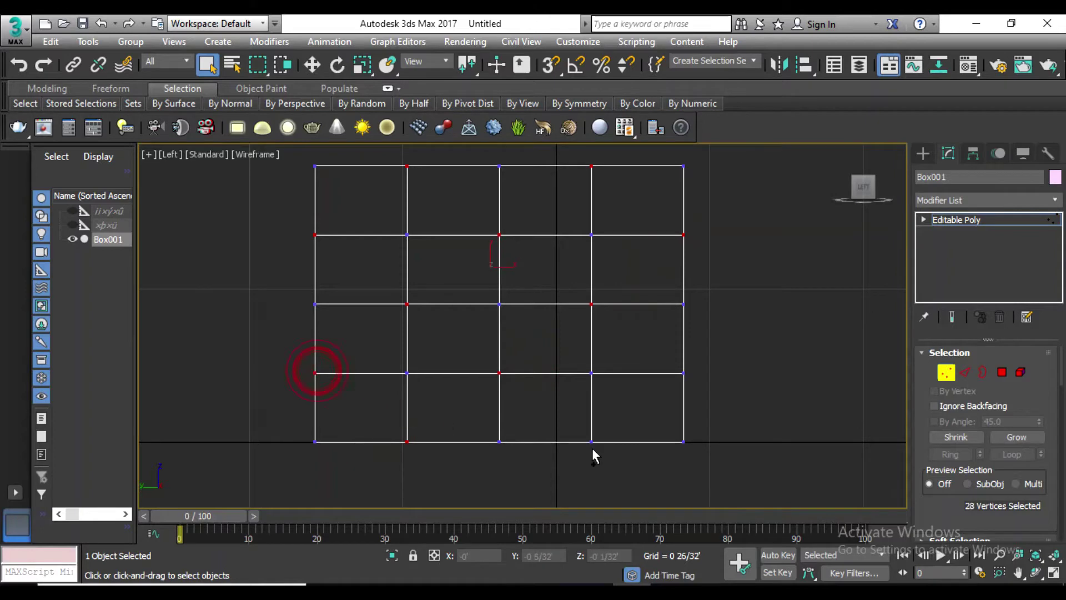
{"action": "left_click", "coordinate": [682, 373], "text": "ctrl"}
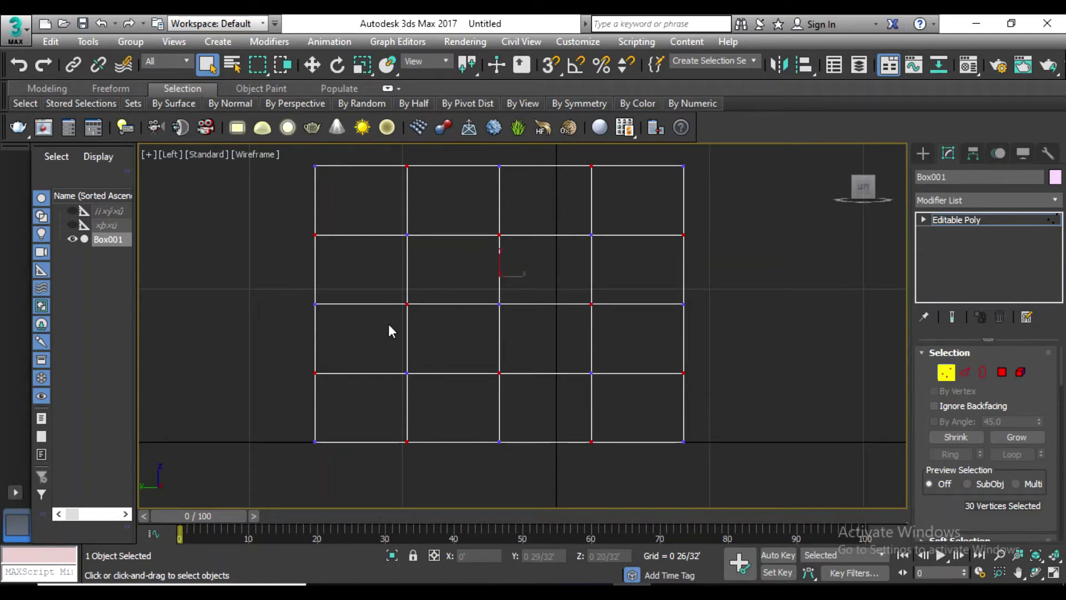
In Front view, add alternating front-face vertices, reaching 42 selected.
{"action": "key", "text": "f"}
{"action": "scroll", "coordinate": [477, 333], "scroll_direction": "up", "scroll_amount": 3}
{"action": "scroll", "coordinate": [478, 316], "scroll_direction": "up", "scroll_amount": 3}
{"action": "mouse_move", "coordinate": [478, 316]}
{"action": "middle_mouse_down"}
{"action": "mouse_move", "coordinate": [492, 355]}
{"action": "mouse_move", "coordinate": [564, 364]}
{"action": "middle_mouse_up"}
{"action": "scroll", "coordinate": [492, 356], "scroll_direction": "up", "scroll_amount": 3}
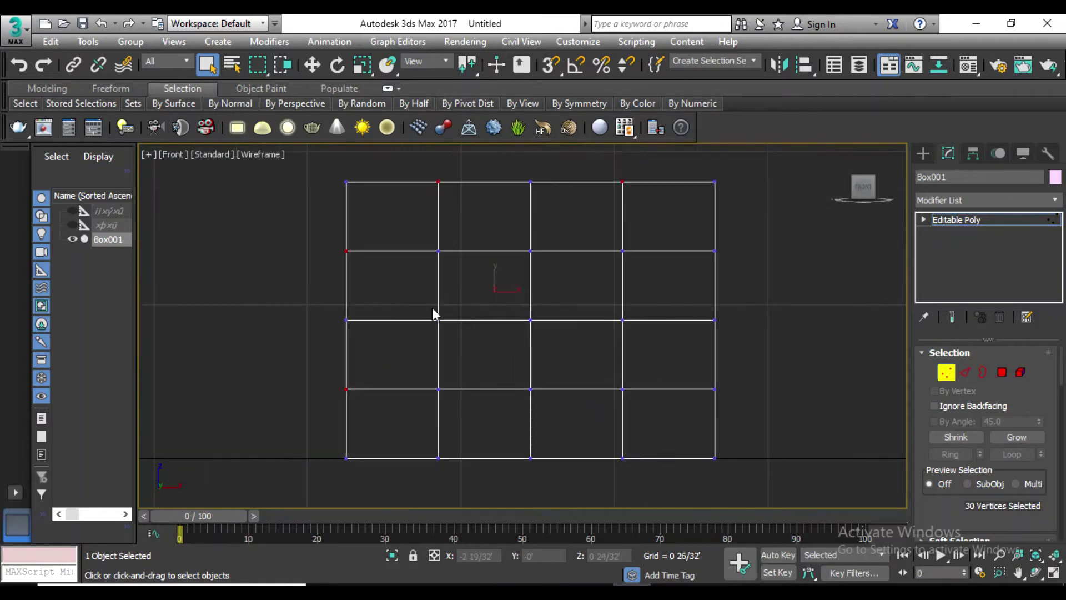
{"action": "left_click_drag", "start_coordinate": [459, 310], "coordinate": [433, 334], "text": "ctrl"}
{"action": "left_click_drag", "start_coordinate": [538, 244], "coordinate": [524, 267], "text": "ctrl"}
{"action": "left_click_drag", "start_coordinate": [601, 343], "coordinate": [604, 339], "text": "ctrl"}
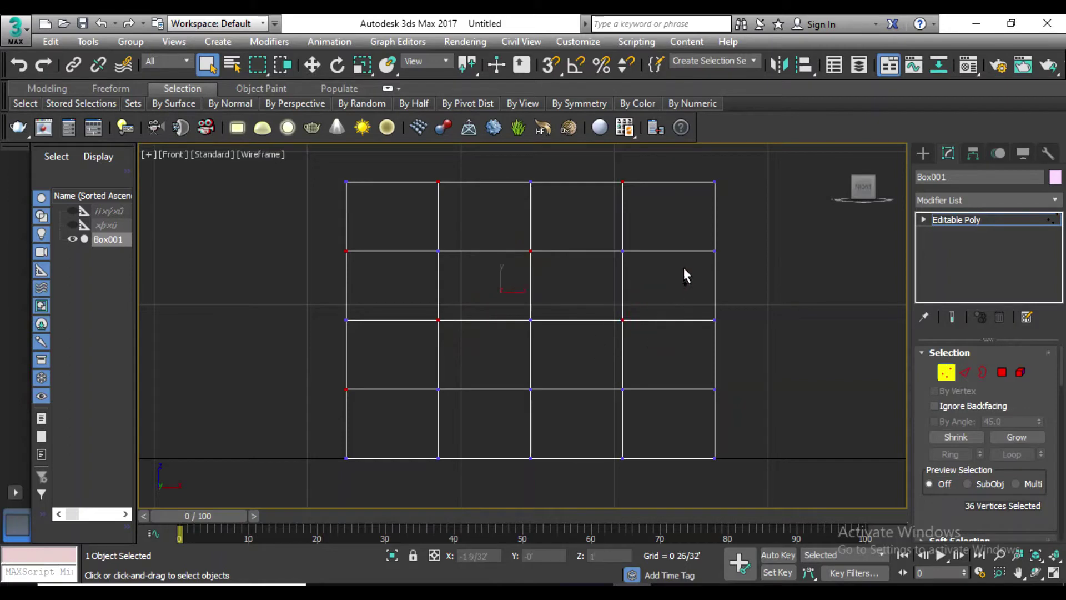
{"action": "left_click", "coordinate": [714, 252], "text": "ctrl"}
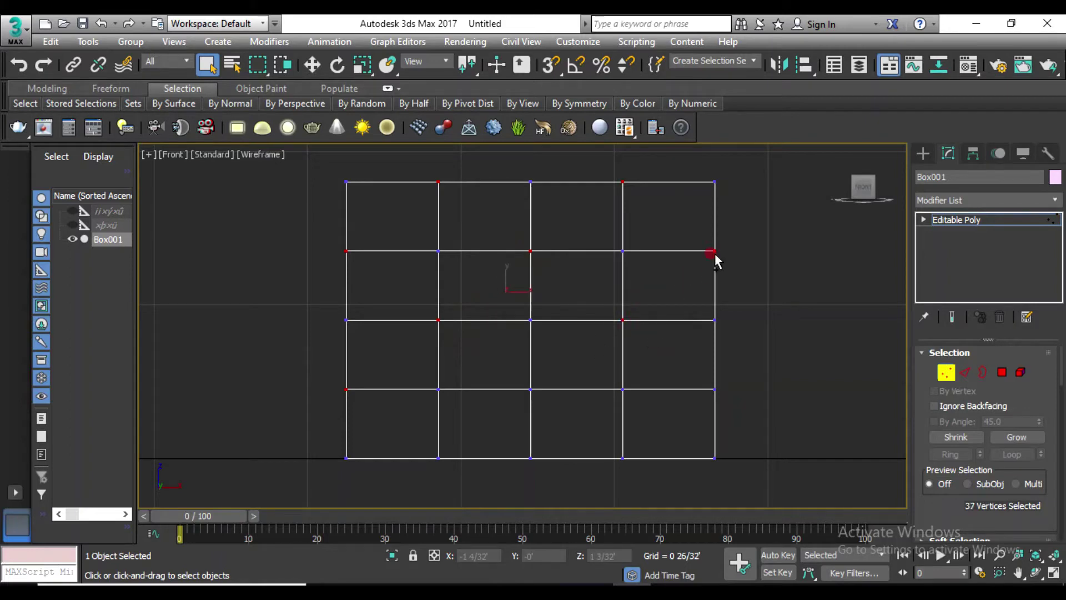
{"action": "left_click", "coordinate": [622, 458], "text": "ctrl"}
{"action": "left_click_drag", "start_coordinate": [533, 405], "coordinate": [555, 371], "text": "ctrl"}
{"action": "left_click", "coordinate": [715, 389], "text": "ctrl"}
In Perspective, add alternating bottom-edge vertices, bringing the selection to 46.
{"action": "key", "text": "p"}
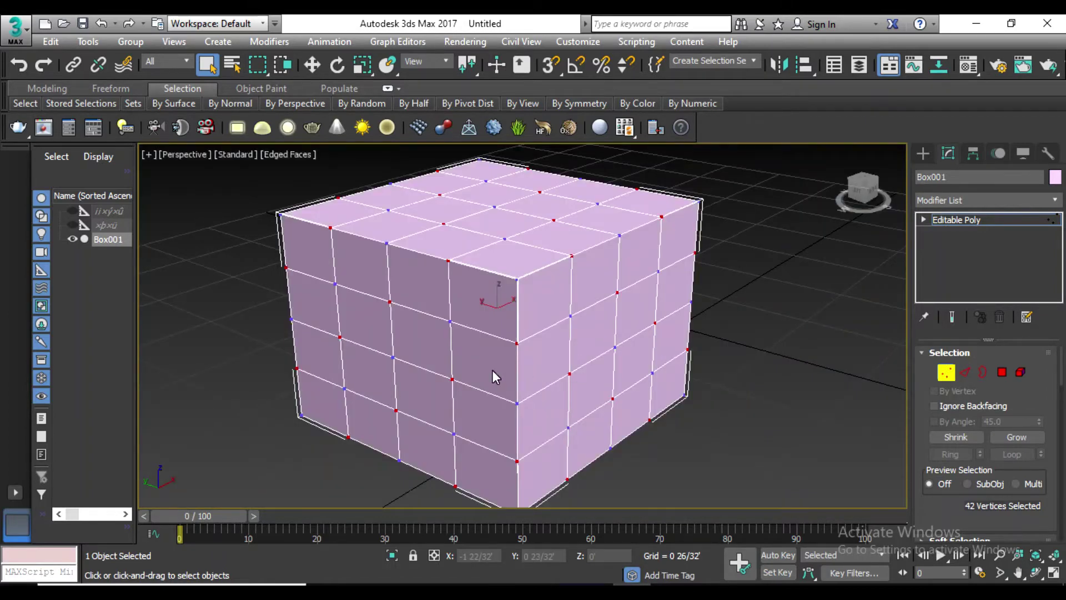
{"action": "mouse_move", "coordinate": [491, 370]}
{"action": "middle_mouse_down", "text": "alt"}
{"action": "mouse_move", "coordinate": [550, 338]}
{"action": "mouse_move", "coordinate": [508, 331]}
{"action": "mouse_move", "coordinate": [489, 342]}
{"action": "mouse_move", "coordinate": [578, 355]}
{"action": "mouse_move", "coordinate": [784, 354]}
{"action": "middle_mouse_up", "text": "alt"}
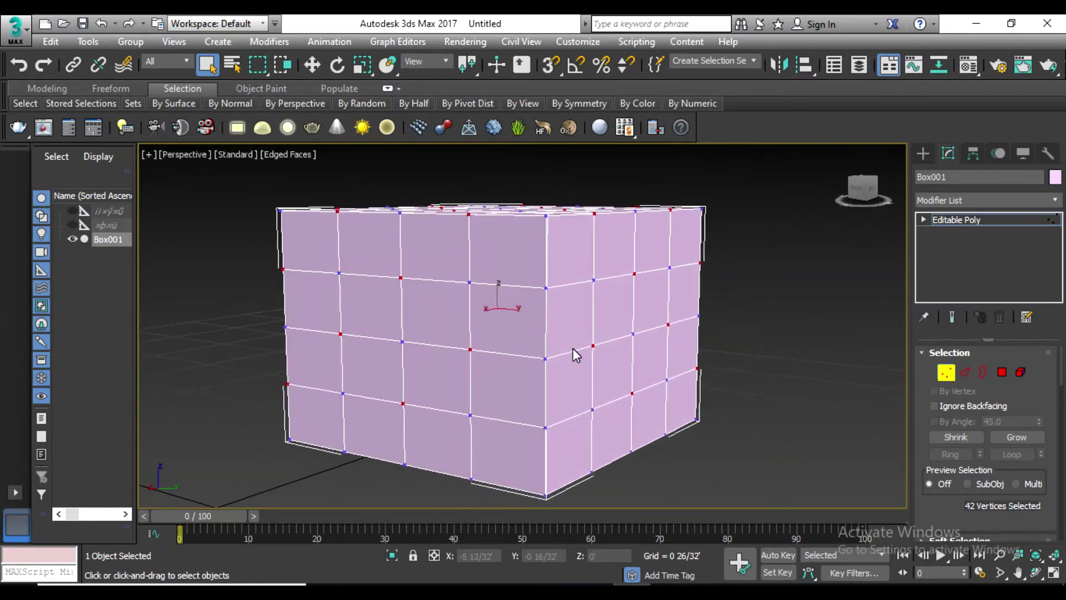
{"action": "left_click", "coordinate": [545, 285], "text": "ctrl"}
{"action": "mouse_move", "coordinate": [564, 366]}
{"action": "middle_mouse_down", "text": "alt"}
{"action": "mouse_move", "coordinate": [574, 407]}
{"action": "mouse_move", "coordinate": [537, 454]}
{"action": "middle_mouse_up", "text": "alt"}
{"action": "left_click", "coordinate": [548, 406], "text": "ctrl"}
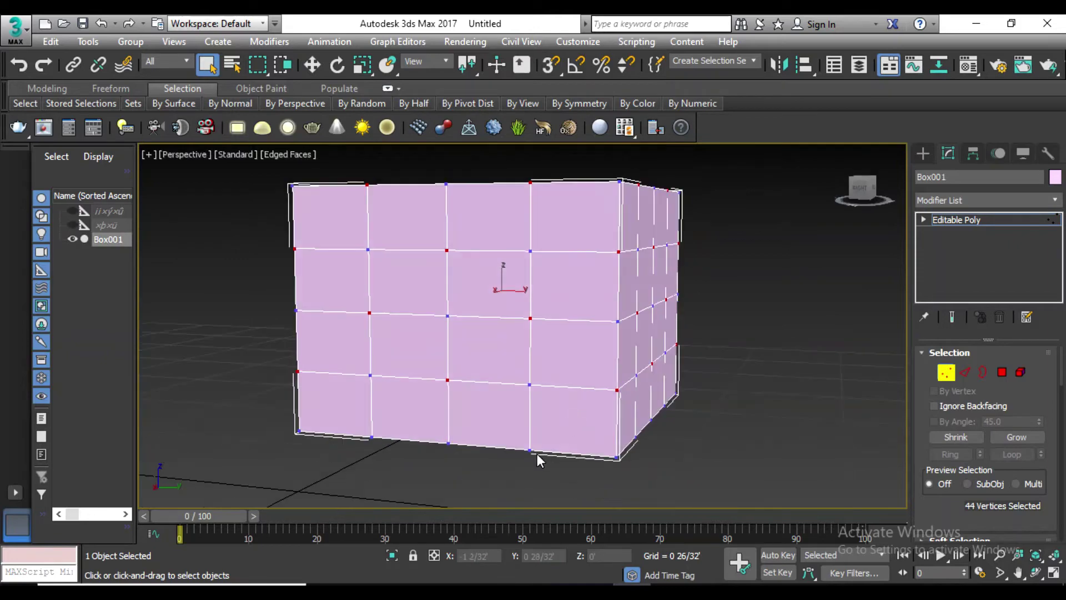
{"action": "left_click", "coordinate": [530, 450], "text": "ctrl"}
{"action": "left_click", "coordinate": [369, 437], "text": "ctrl"}
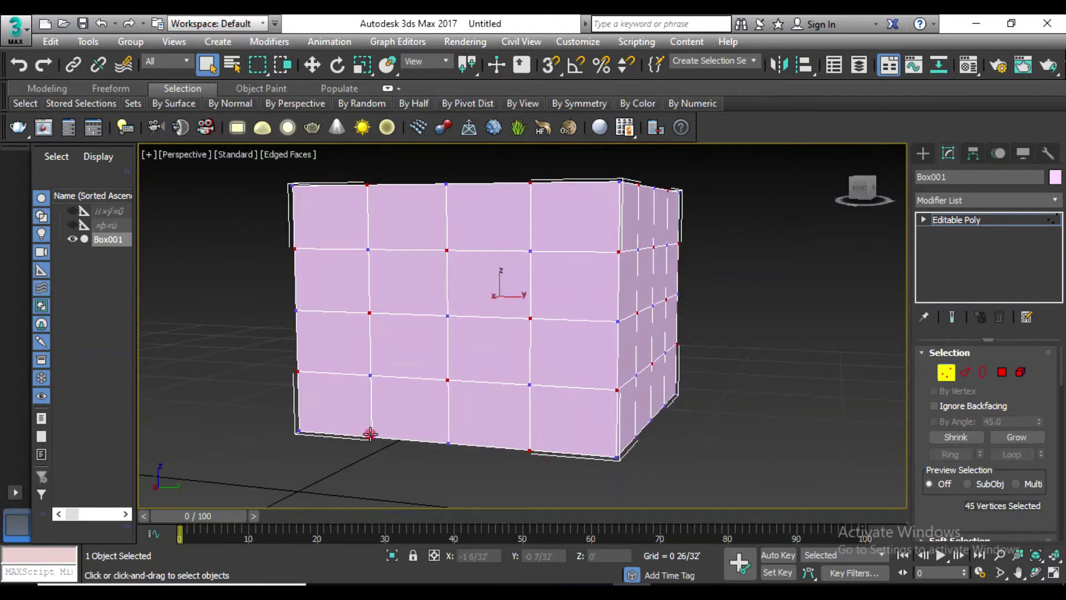
{"action": "mouse_move", "coordinate": [369, 437]}
{"action": "middle_mouse_down", "text": "alt"}
{"action": "mouse_move", "coordinate": [438, 400]}
{"action": "mouse_move", "coordinate": [424, 347]}
{"action": "mouse_move", "coordinate": [409, 339]}
{"action": "mouse_move", "coordinate": [380, 350]}
{"action": "mouse_move", "coordinate": [437, 436]}
{"action": "mouse_move", "coordinate": [605, 451]}
{"action": "mouse_move", "coordinate": [776, 445]}
{"action": "mouse_move", "coordinate": [716, 423]}
{"action": "middle_mouse_up", "text": "alt"}
{"action": "mouse_move", "coordinate": [509, 388]}
{"action": "middle_mouse_down"}
{"action": "mouse_move", "coordinate": [519, 387]}
{"action": "mouse_move", "coordinate": [476, 388]}
{"action": "middle_mouse_up"}
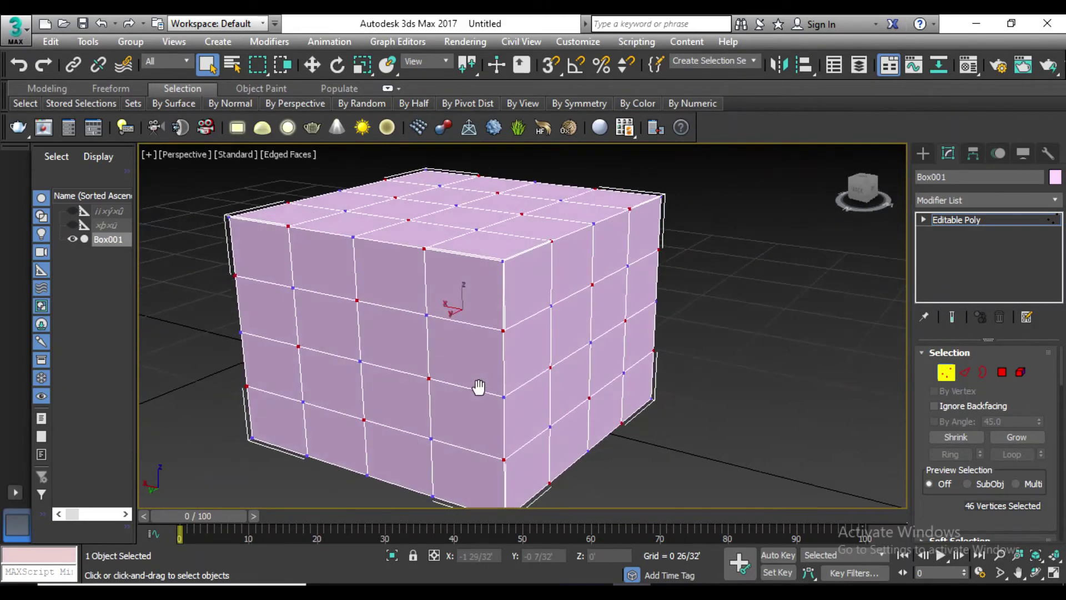
{"action": "middle_click_drag", "start_coordinate": [580, 399], "coordinate": [570, 409], "text": "alt"}
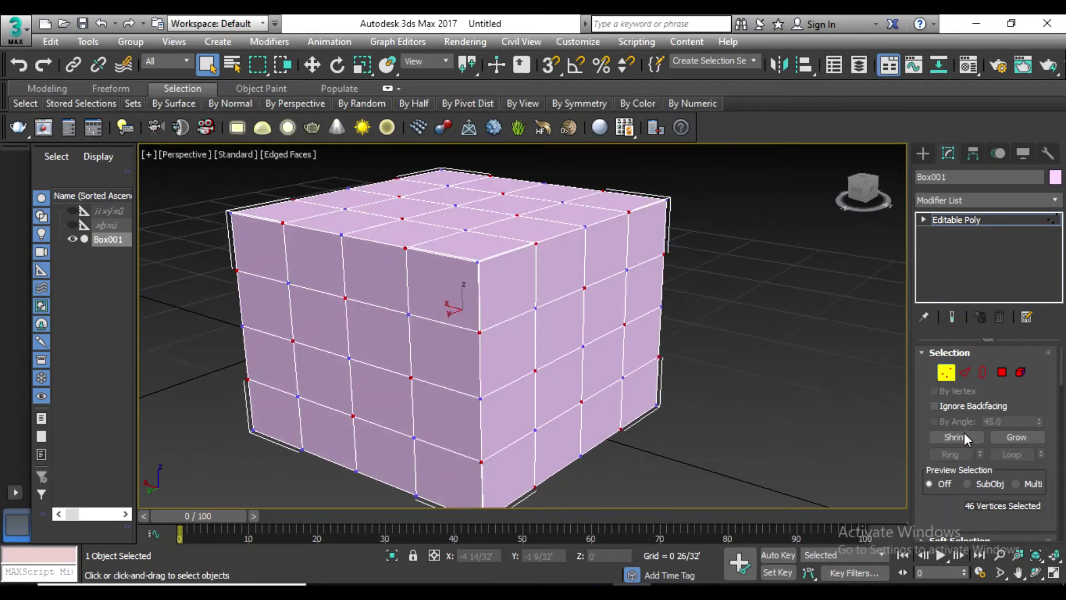
Add TurboSmooth above Editable Poly and turn on Show End Result.
{"action": "left_click", "coordinate": [979, 202]}
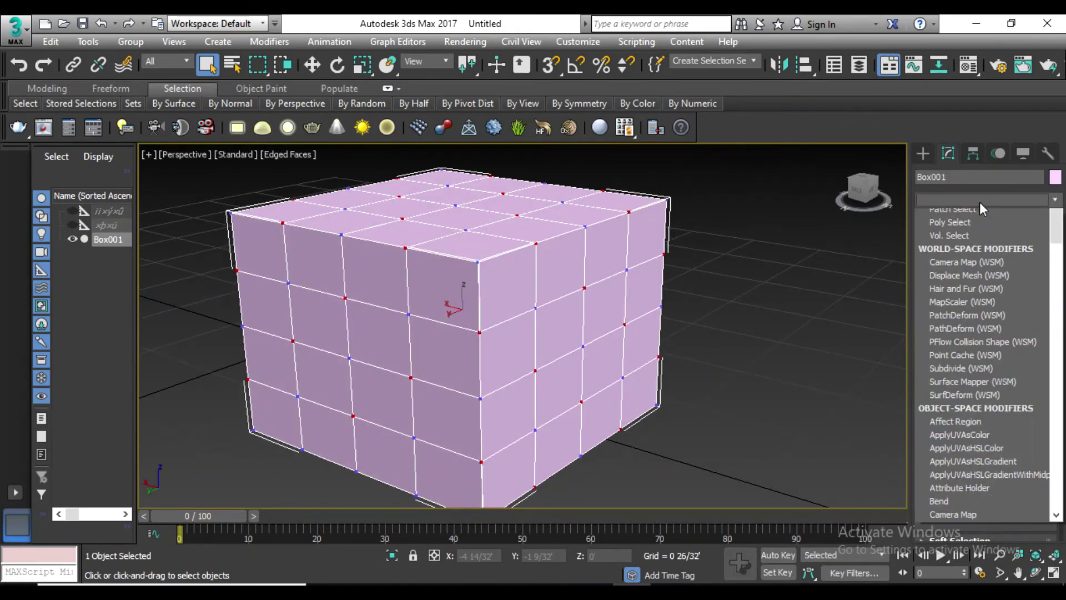
{"action": "key", "text": "t"}
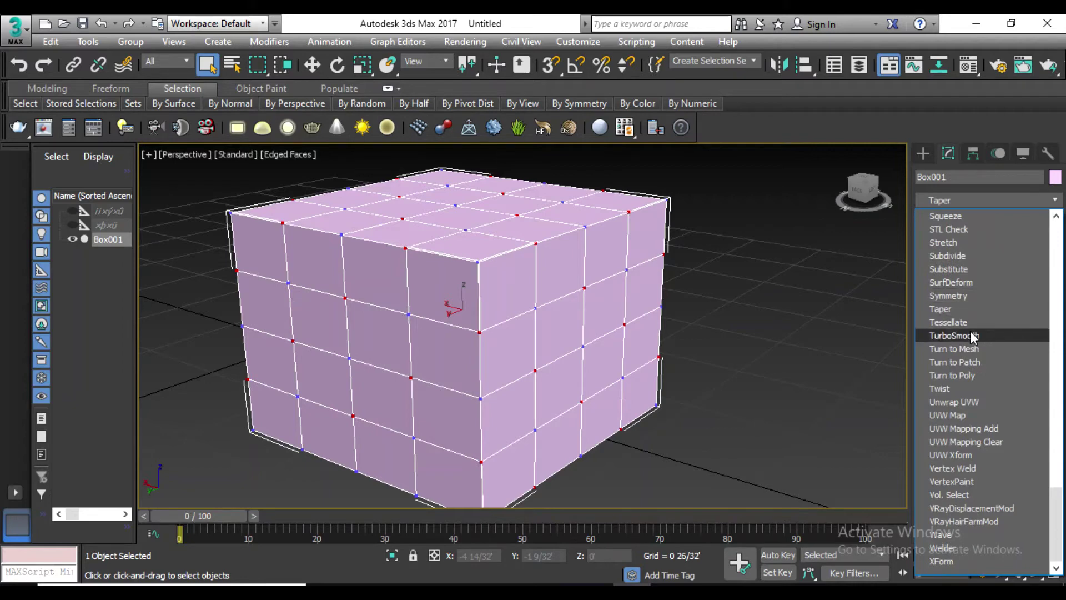
{"action": "left_click", "coordinate": [969, 337]}
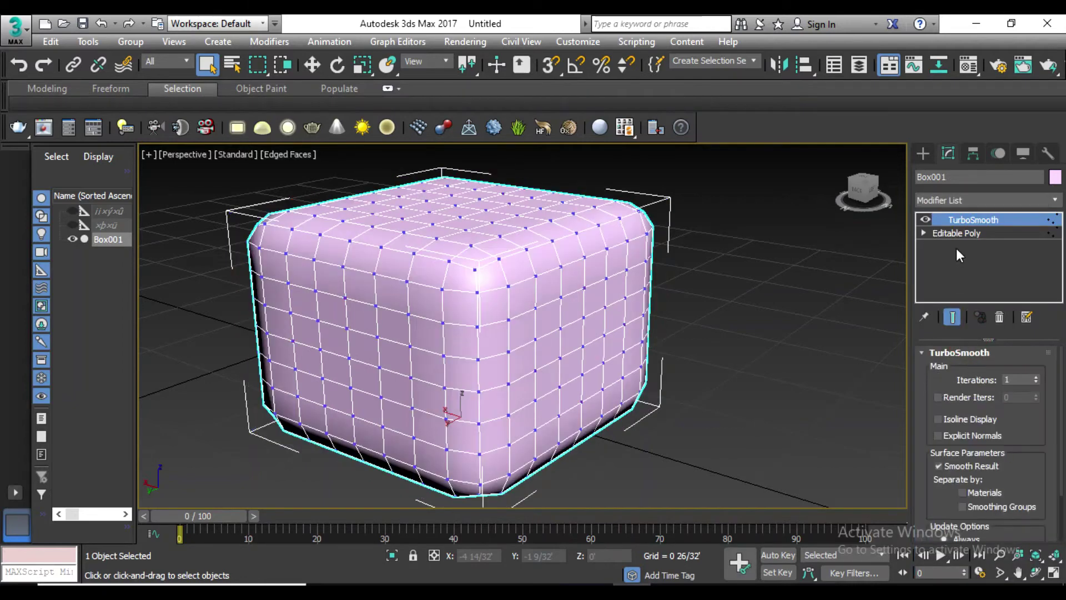
{"action": "left_click", "coordinate": [964, 232]}
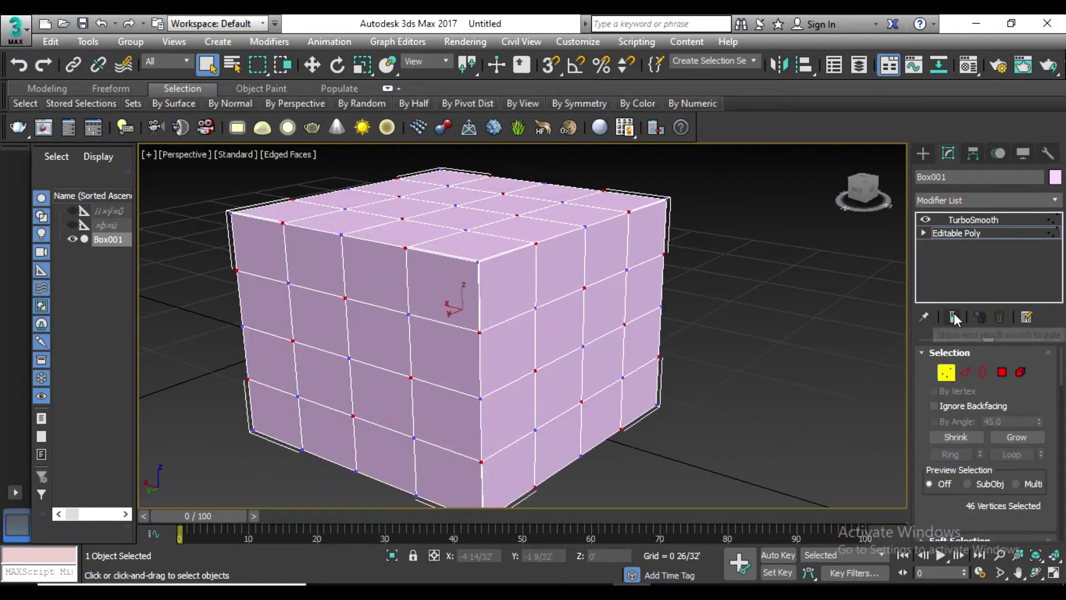
{"action": "left_click", "coordinate": [953, 317]}
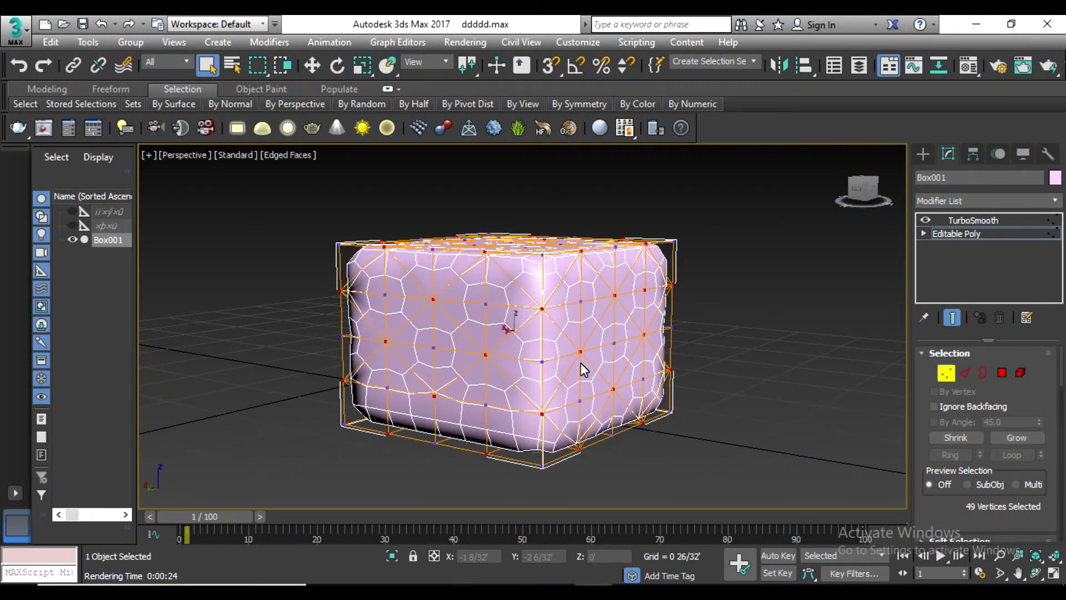
Extrude the selected vertices with height -6 and width 0.6.
{"action": "scroll", "coordinate": [965, 444], "scroll_direction": "down", "scroll_amount": 3}
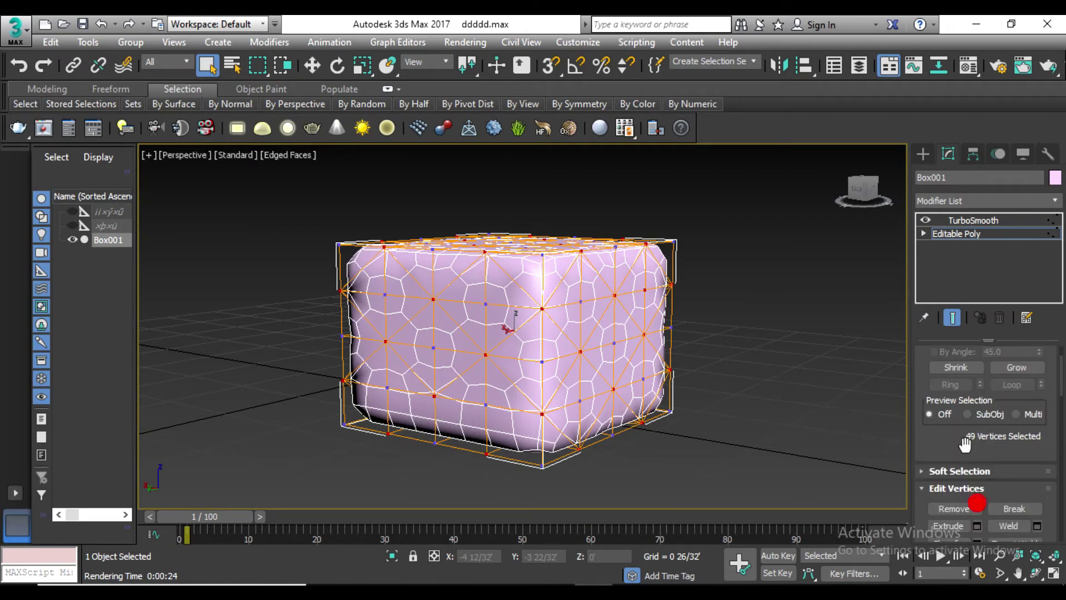
{"action": "scroll", "coordinate": [965, 444], "scroll_direction": "down", "scroll_amount": 1}
{"action": "left_click", "coordinate": [977, 502]}
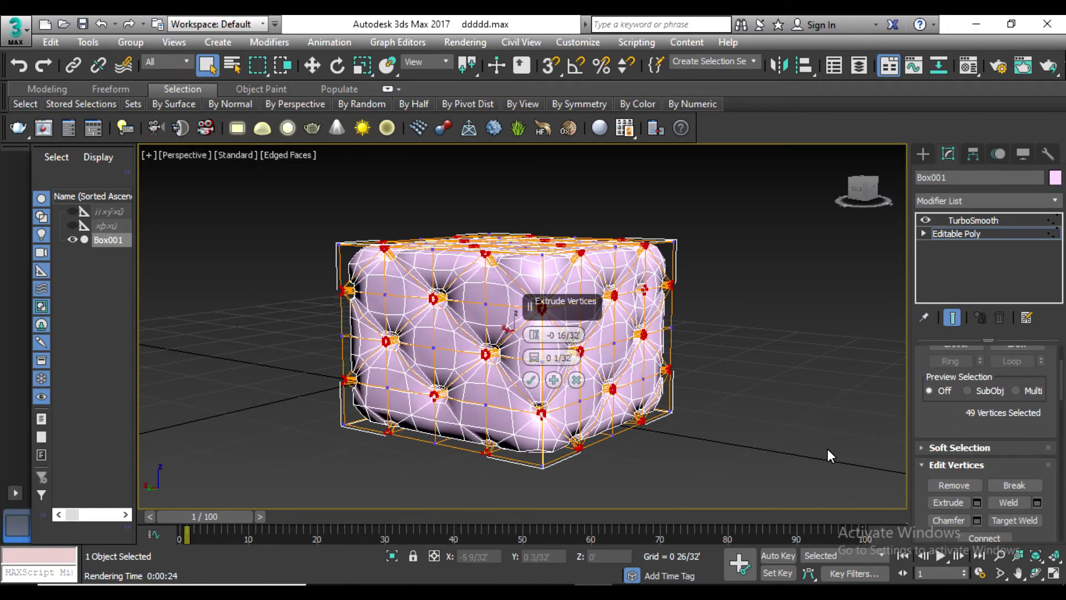
{"action": "scroll", "coordinate": [589, 333], "scroll_direction": "up", "scroll_amount": 2}
{"action": "scroll", "coordinate": [586, 333], "scroll_direction": "up", "scroll_amount": 4}
{"action": "left_click", "coordinate": [581, 334]}
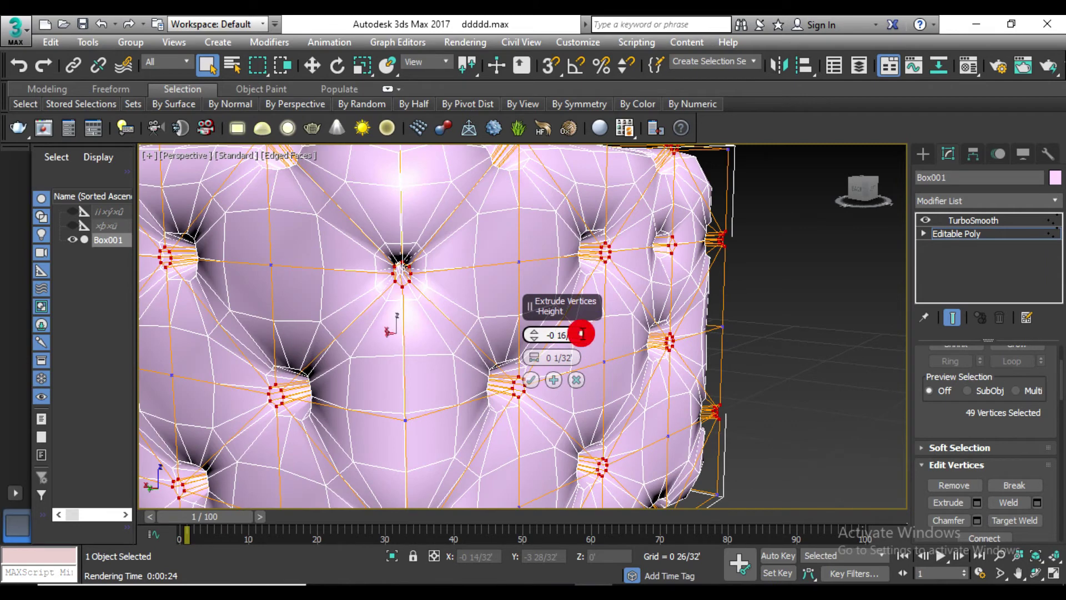
{"action": "left_click_drag", "start_coordinate": [581, 333], "coordinate": [544, 334]}
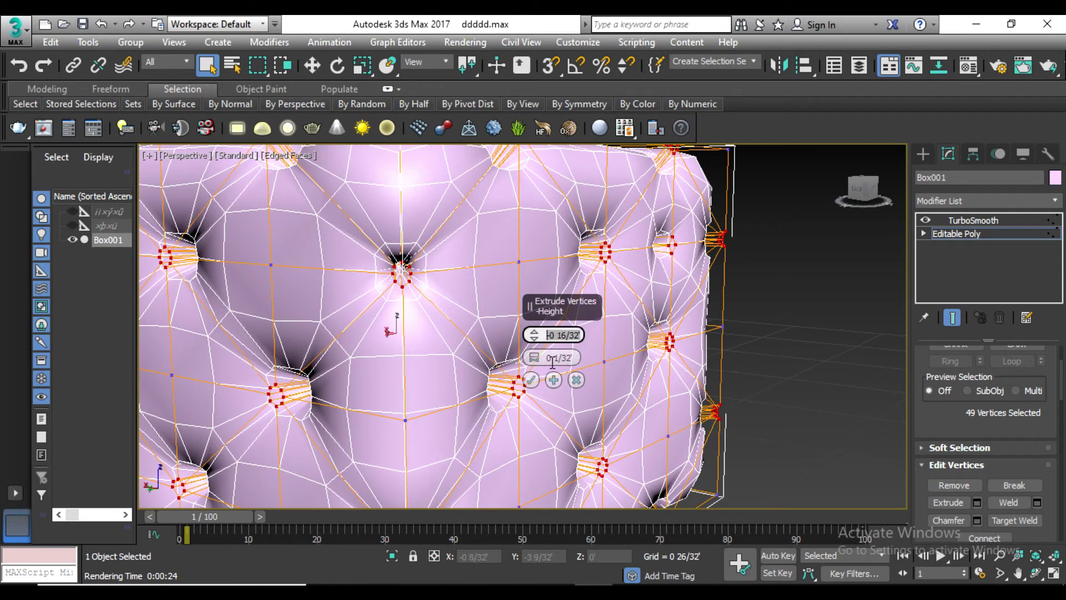
{"action": "type", "text": "-"}
{"action": "type", "text": "6"}
{"action": "key", "text": "Return"}
{"action": "left_click", "coordinate": [575, 354]}
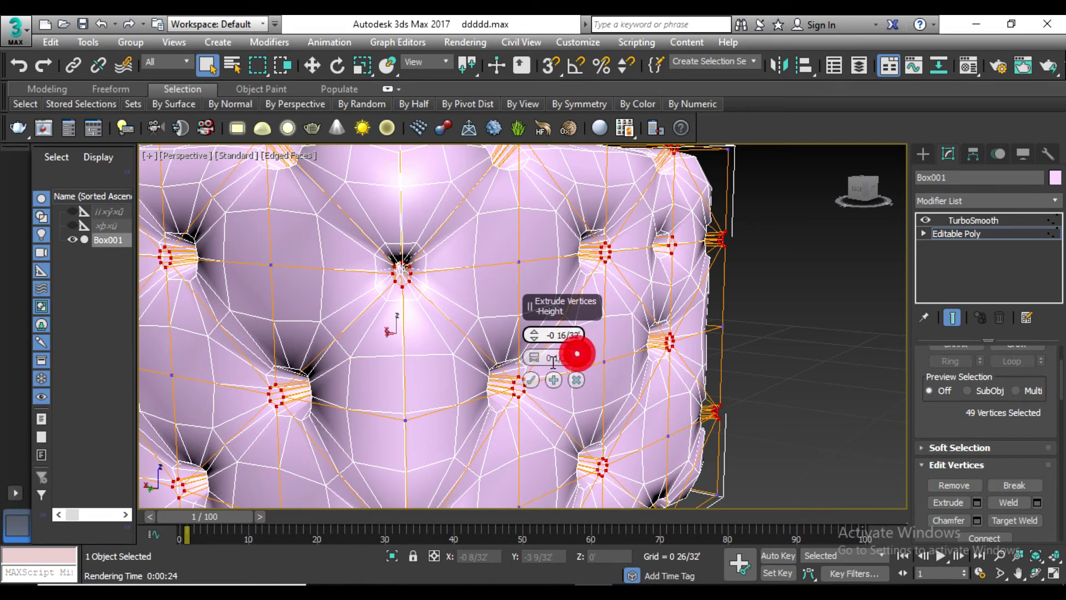
{"action": "left_click", "coordinate": [564, 357]}
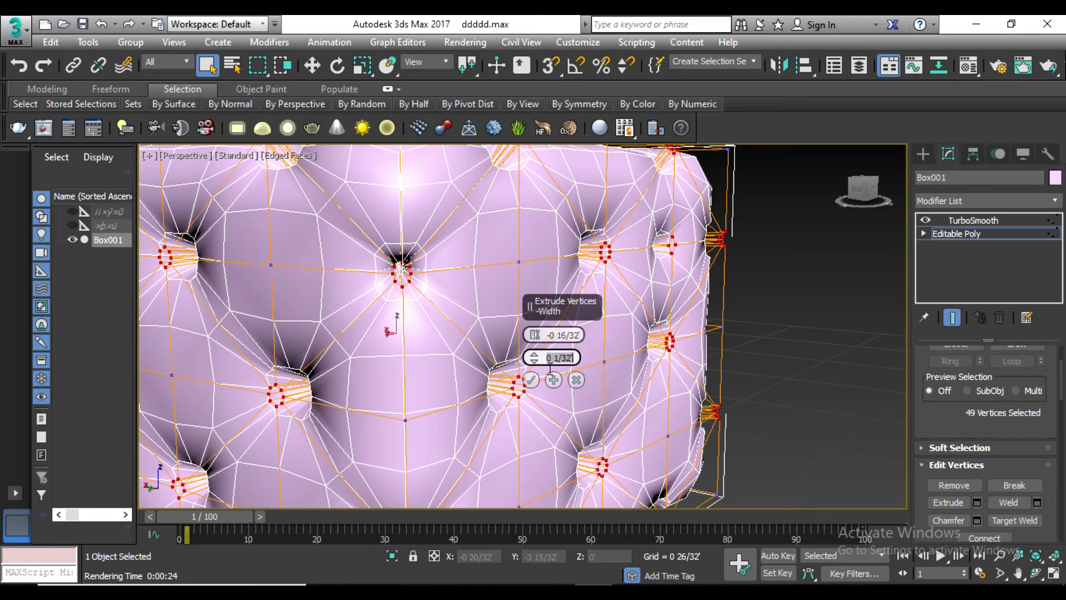
{"action": "left_click", "coordinate": [573, 358]}
{"action": "type", "text": "0."}
{"action": "type", "text": "6"}
{"action": "key", "text": "Return"}
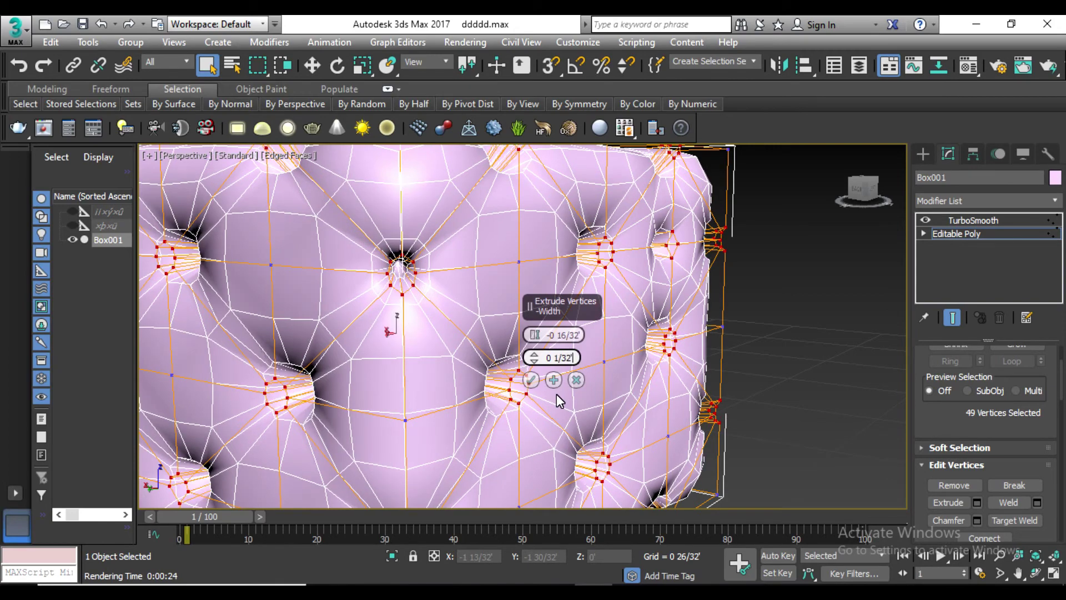
{"action": "left_click", "coordinate": [528, 381]}
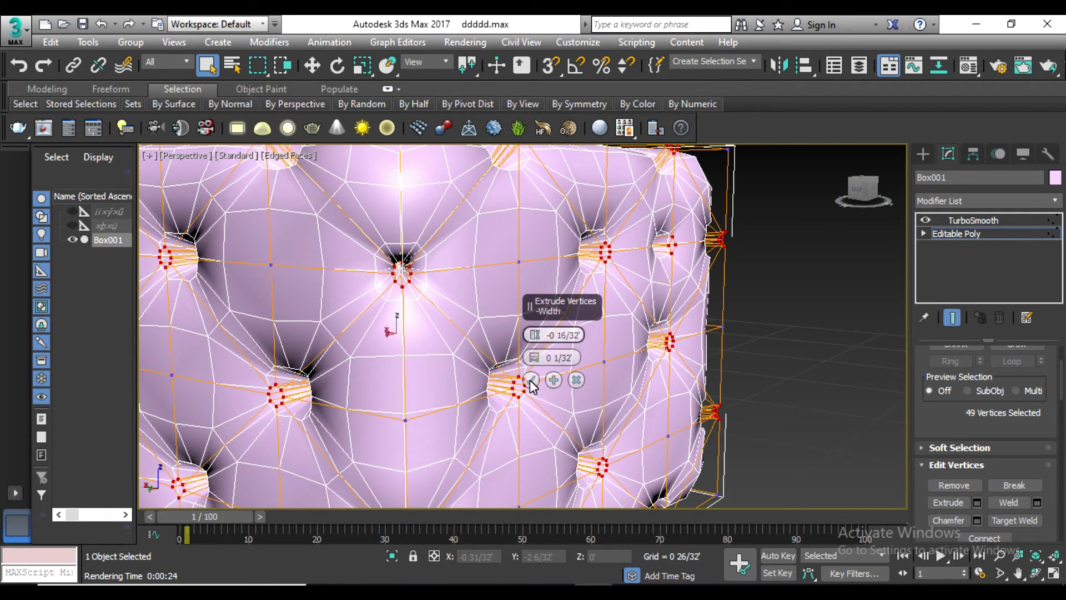
{"action": "scroll", "coordinate": [993, 417], "scroll_direction": "up", "scroll_amount": 5}
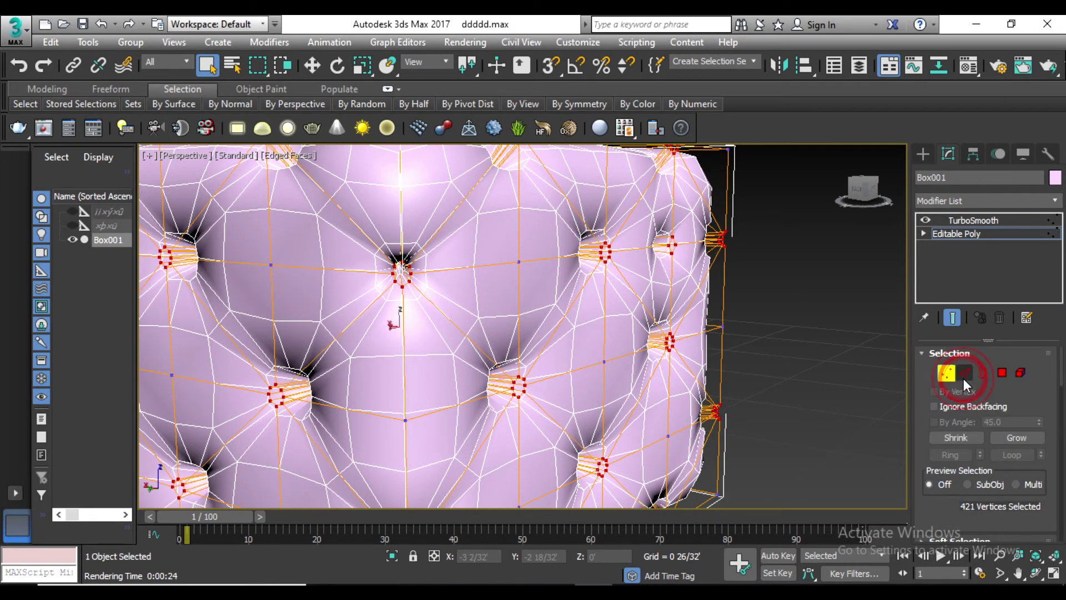
In Edge mode, extrude the 264 edges with height -2 and width 0.
{"action": "left_click", "coordinate": [965, 372]}
{"action": "scroll", "coordinate": [700, 394], "scroll_direction": "down", "scroll_amount": 5}
{"action": "scroll", "coordinate": [1009, 466], "scroll_direction": "down", "scroll_amount": 4}
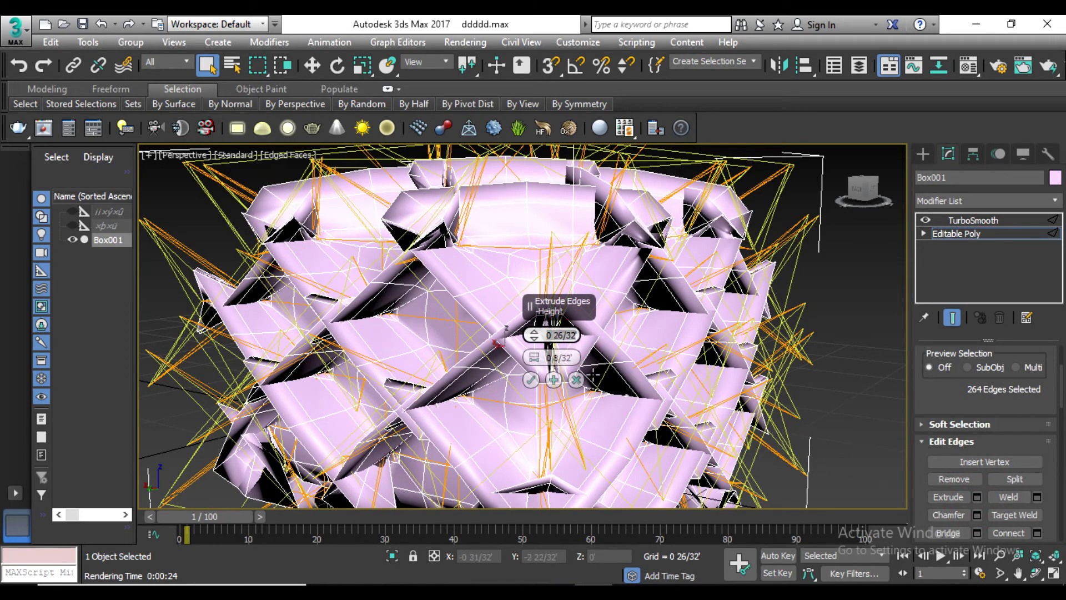
{"action": "type", "text": "-2"}
{"action": "key", "text": "BackSpace"}
{"action": "key", "text": "BackSpace"}
{"action": "type", "text": "0"}
{"action": "key", "text": "Return"}
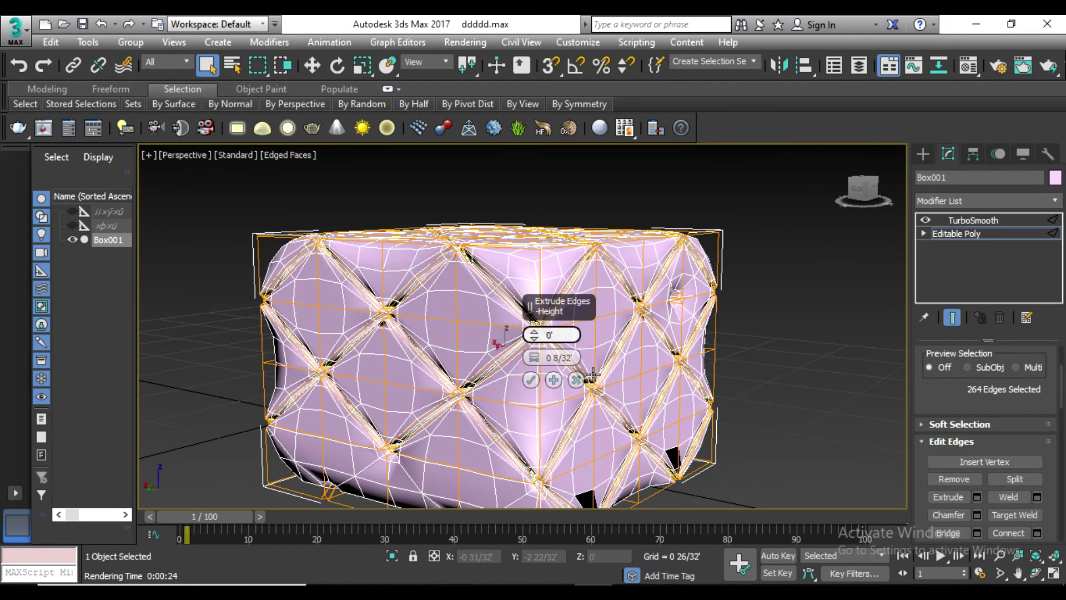
{"action": "double_click", "coordinate": [555, 335]}
{"action": "key", "text": "BackSpace"}
{"action": "type", "text": "-2"}
{"action": "type", "text": "'"}
{"action": "key", "text": "Return"}
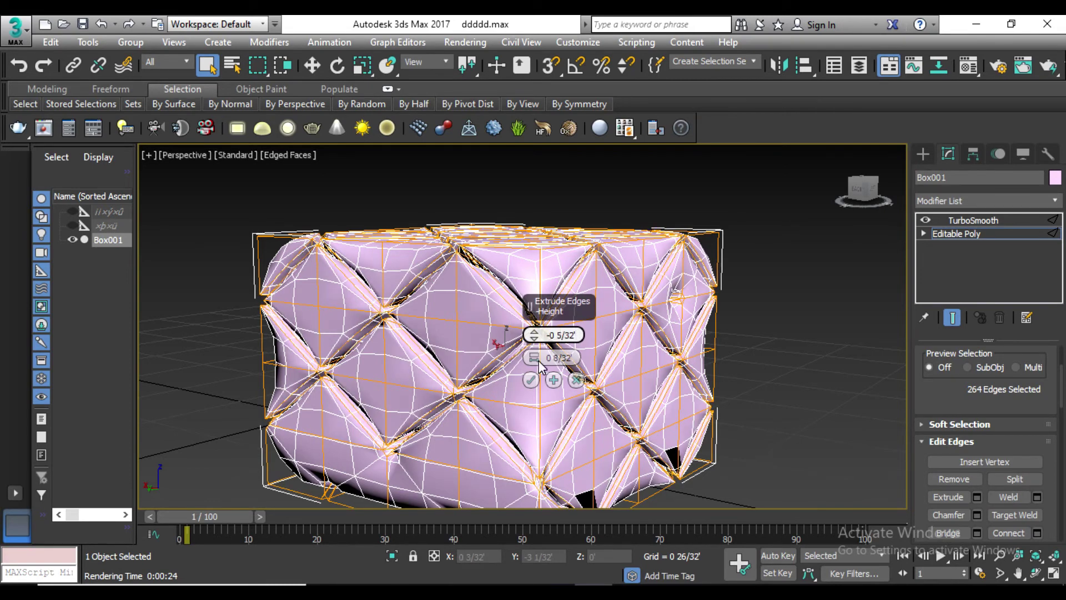
{"action": "left_click", "coordinate": [536, 358]}
{"action": "left_click_drag", "start_coordinate": [537, 362], "coordinate": [534, 375]}
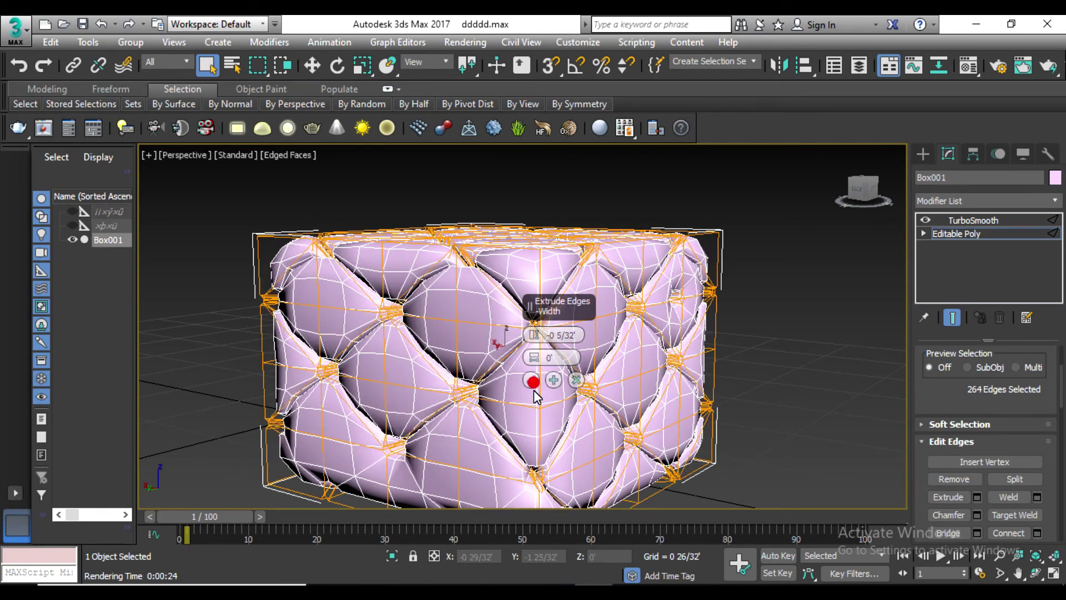
{"action": "left_click", "coordinate": [531, 381]}
{"action": "middle_click_drag", "start_coordinate": [533, 386], "coordinate": [677, 358], "text": "alt"}
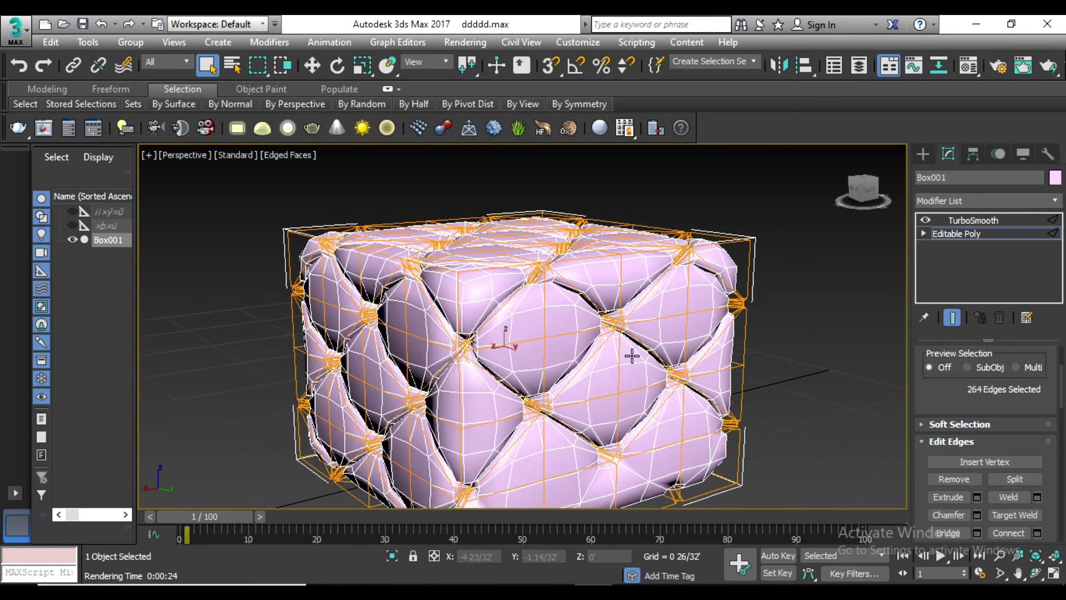
{"action": "scroll", "coordinate": [686, 357], "scroll_direction": "up", "scroll_amount": 3}
{"action": "scroll", "coordinate": [686, 359], "scroll_direction": "down", "scroll_amount": 3}
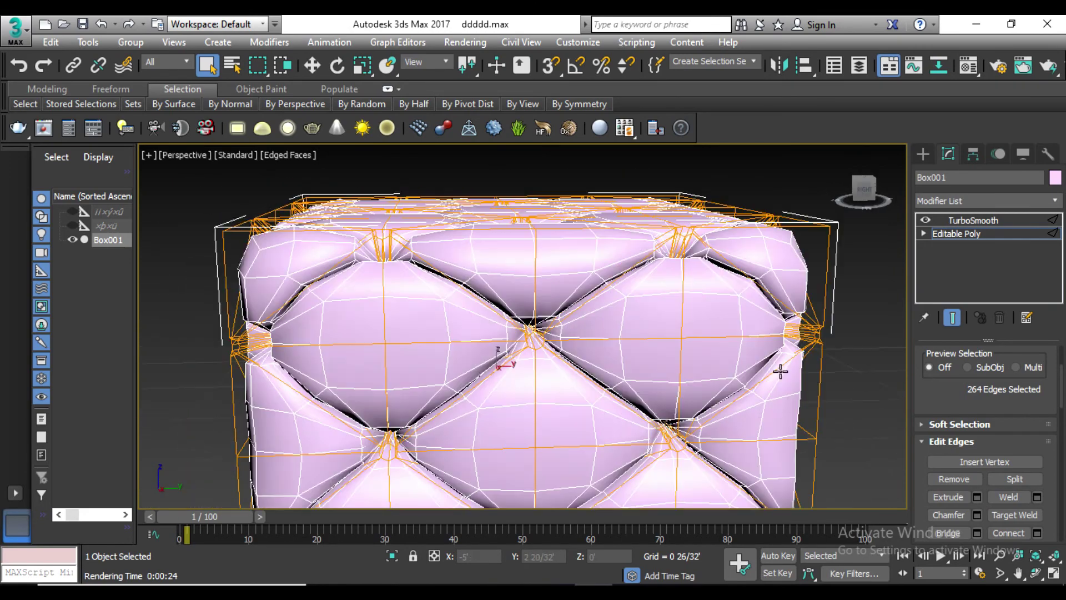
{"action": "mouse_move", "coordinate": [778, 369]}
{"action": "middle_mouse_down", "text": "alt"}
{"action": "mouse_move", "coordinate": [777, 380]}
{"action": "mouse_move", "coordinate": [711, 363]}
{"action": "middle_mouse_up", "text": "alt"}
{"action": "scroll", "coordinate": [777, 380], "scroll_direction": "down", "scroll_amount": 3}
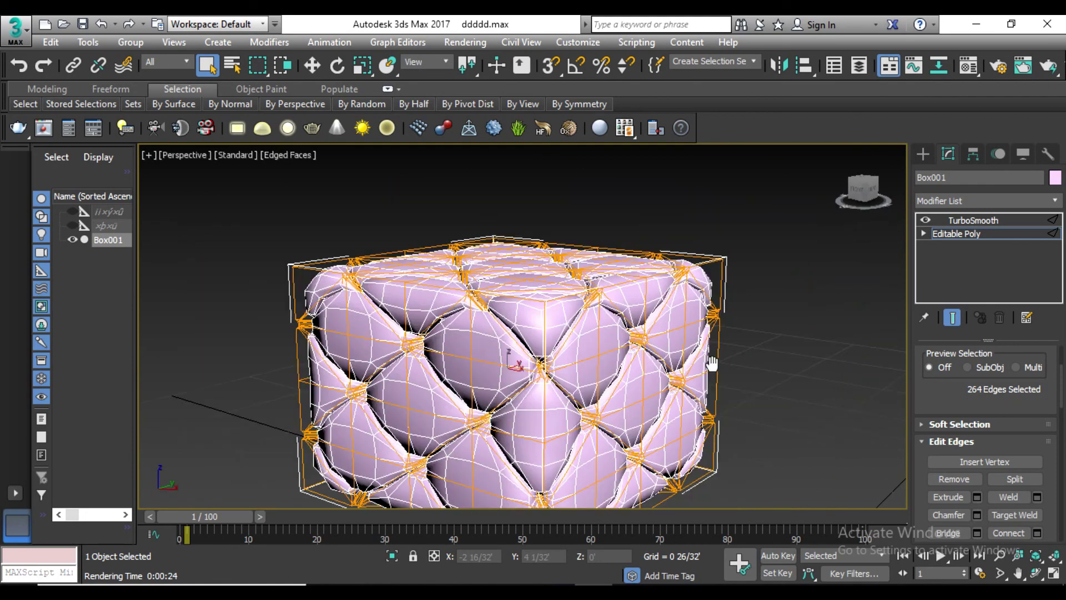
{"action": "key", "text": "F10"}
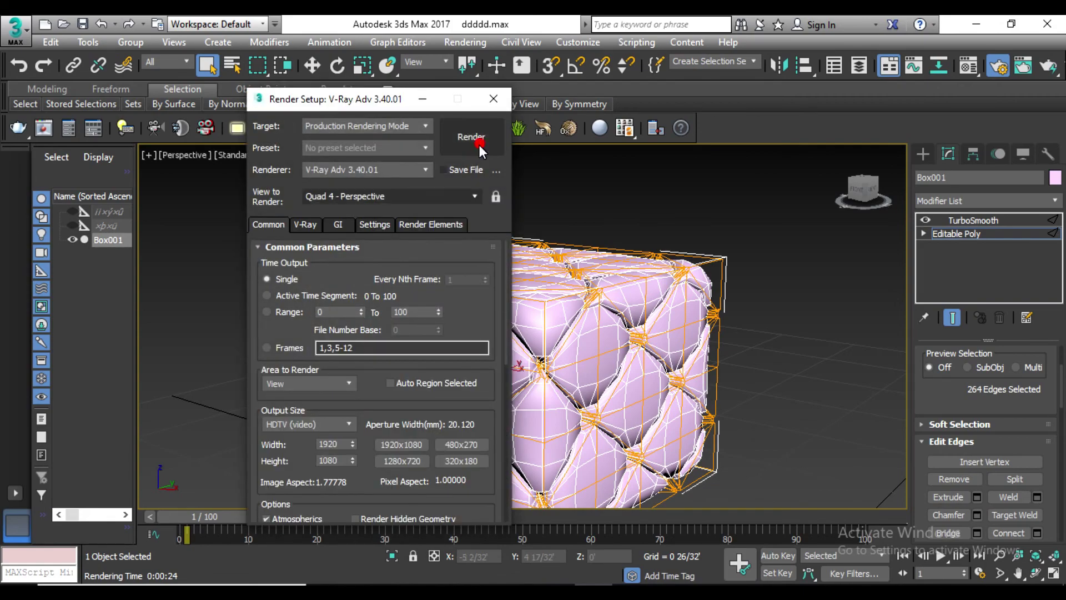
Render the quilted cushion at 1920 x 1080 with V-Ray Adv 3.40.01.
{"action": "left_click", "coordinate": [480, 143]}
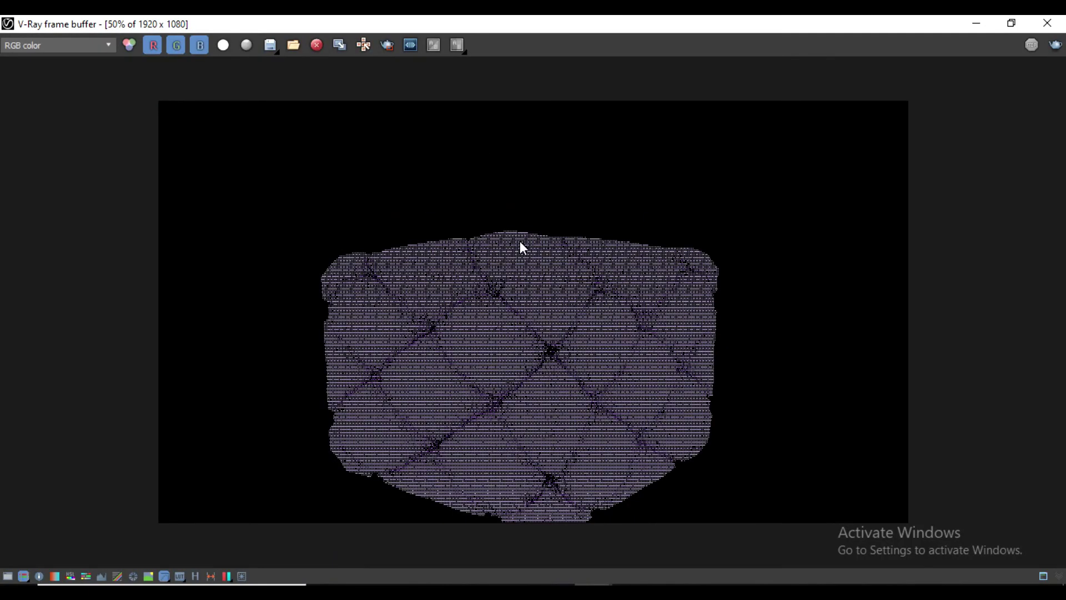